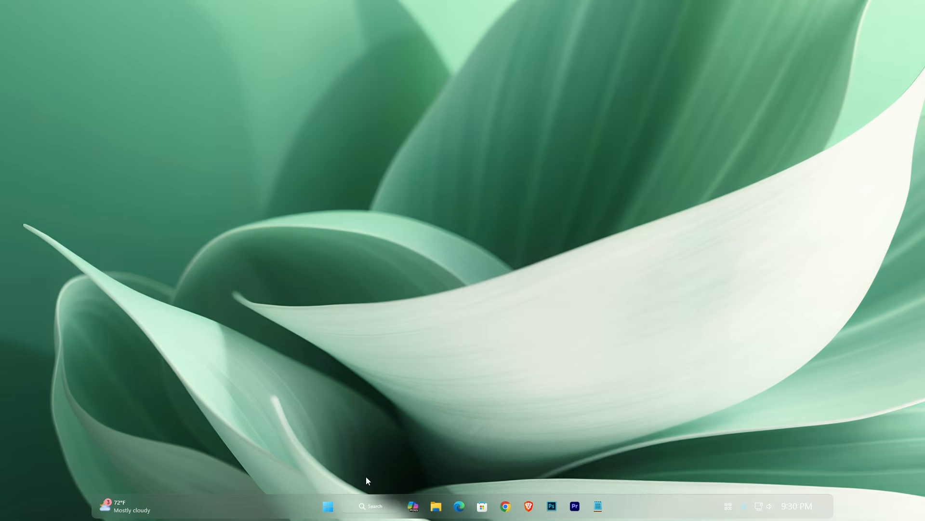
Open the Start menu and examine its full app list, including the alphabetical index and the Most used section.
left_click(328, 502)
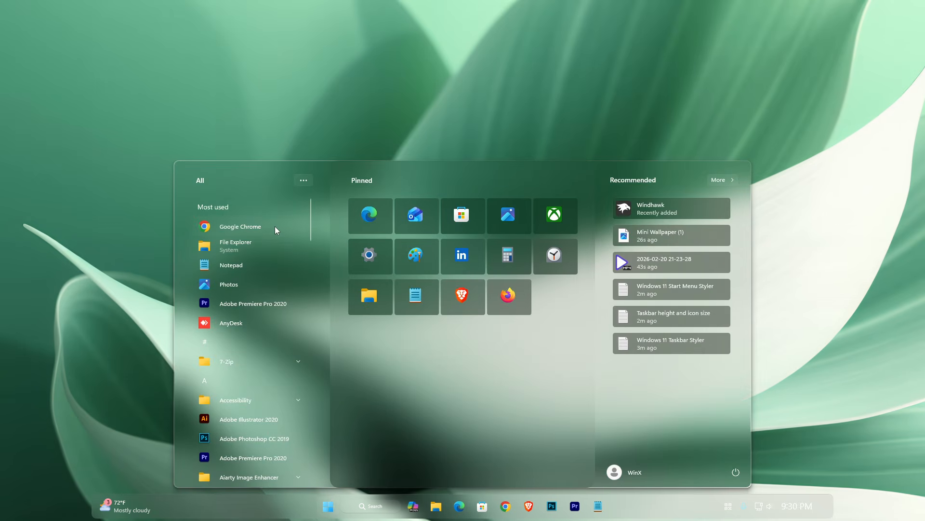
scroll(275, 217, "down", 5)
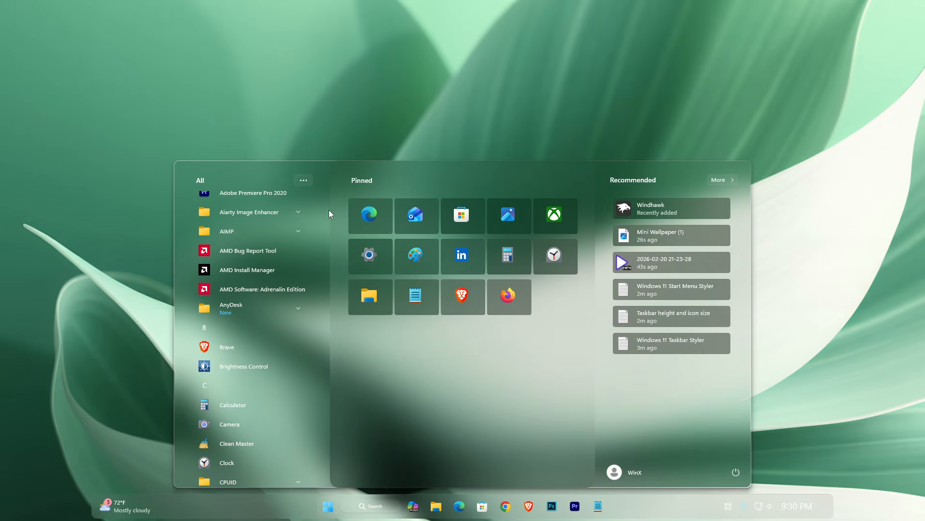
left_click(304, 180)
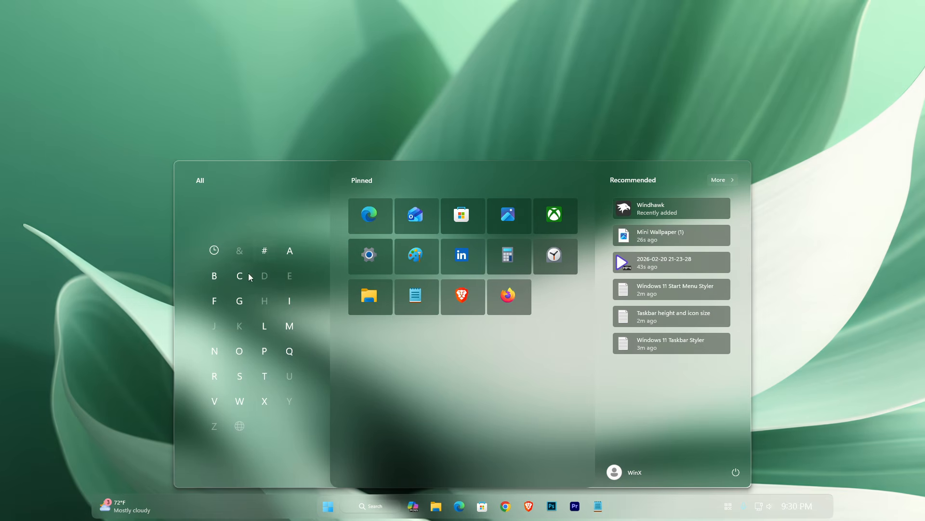
left_click(215, 250)
scroll(232, 267, "down", 3)
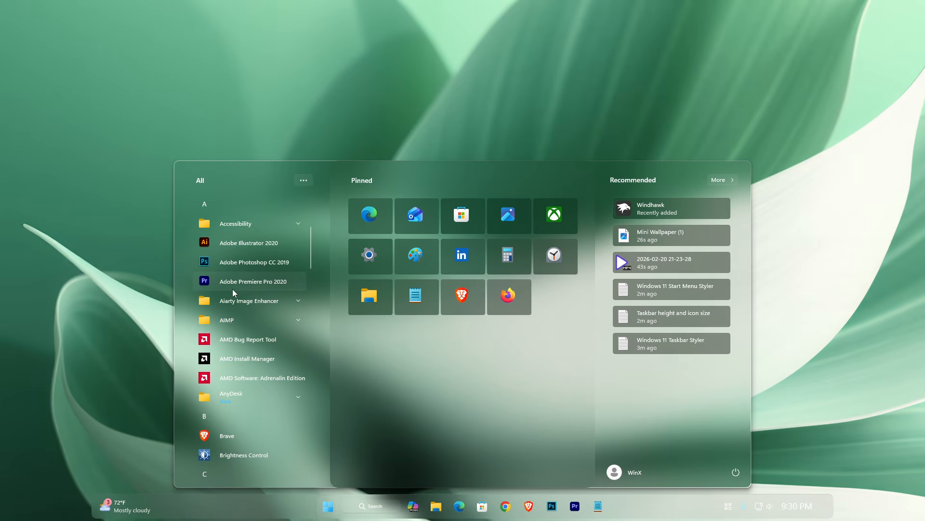
scroll(233, 289, "down", 3)
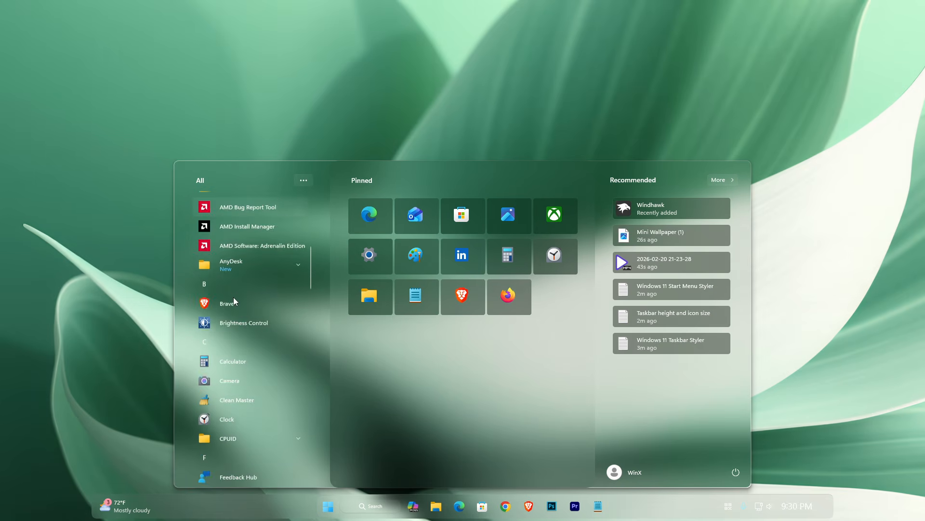
scroll(241, 375, "down", 2)
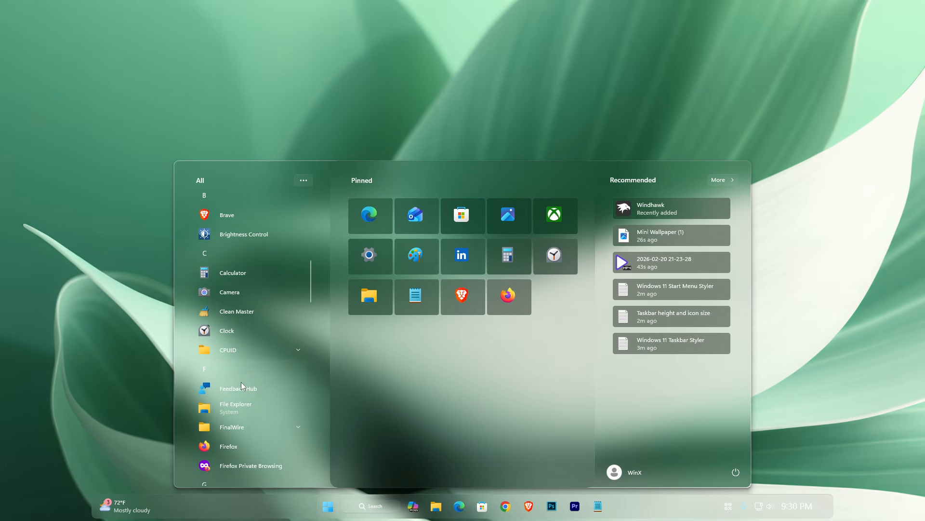
scroll(244, 389, "down", 3)
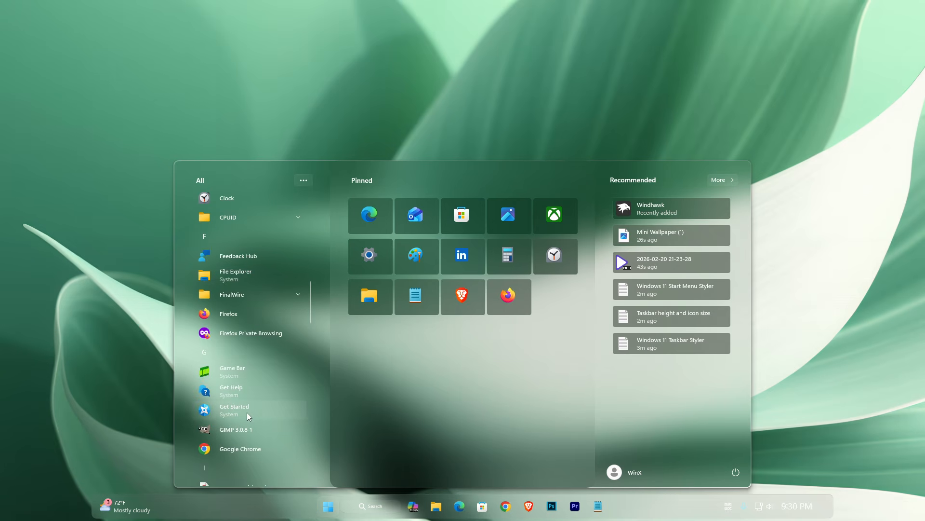
scroll(250, 445, "down", 3)
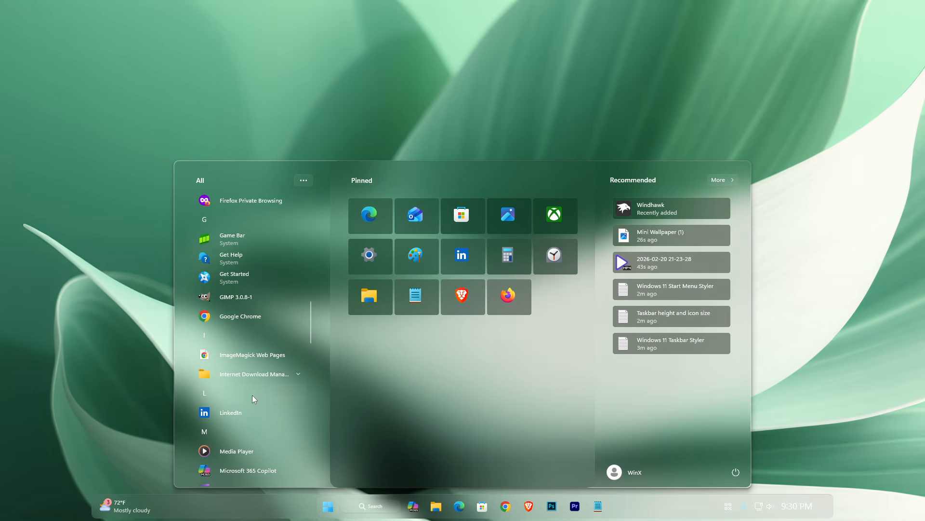
scroll(253, 357, "down", 5)
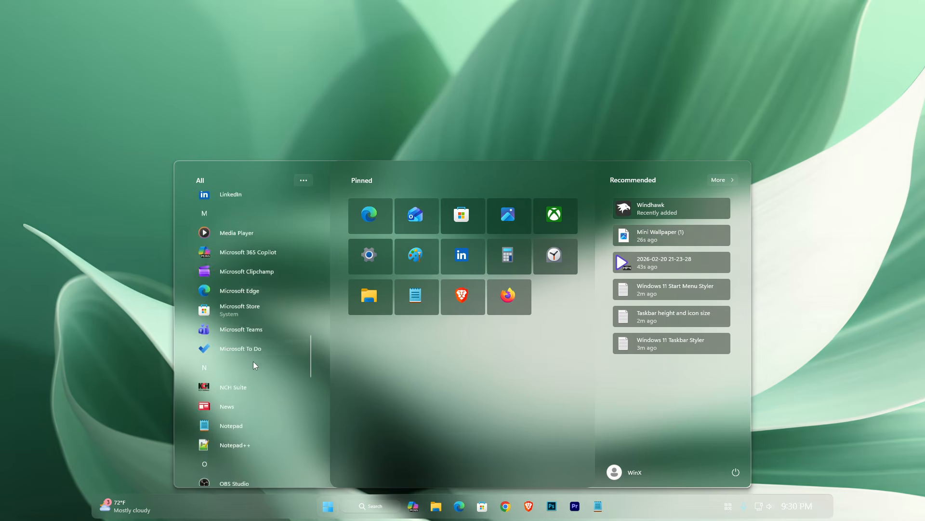
scroll(251, 381, "down", 4)
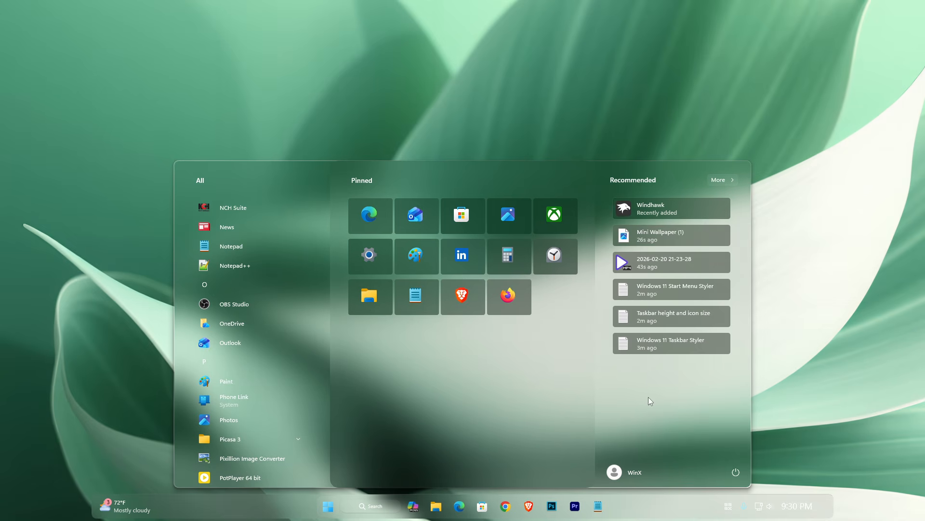
Examine the Start menu's expanded Recommended list, the account entry and the power options, and close the options.
left_click(717, 182)
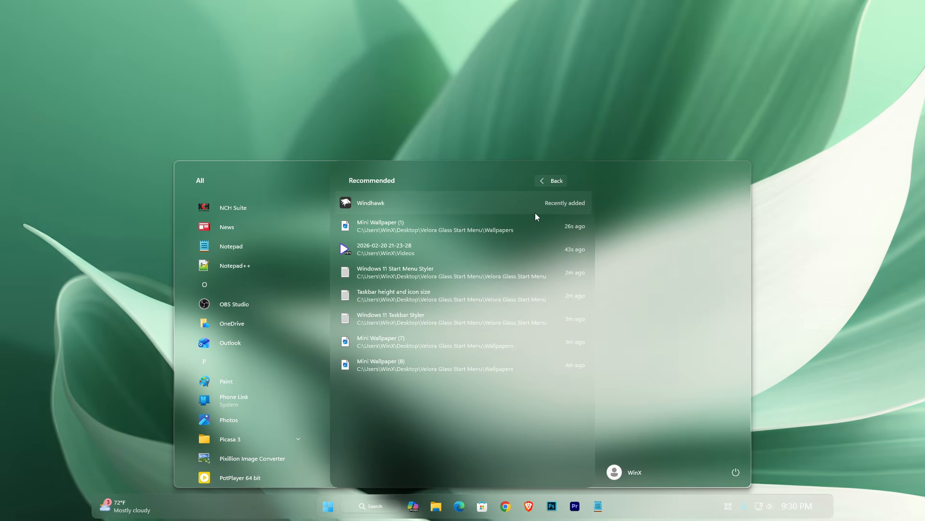
left_click(549, 182)
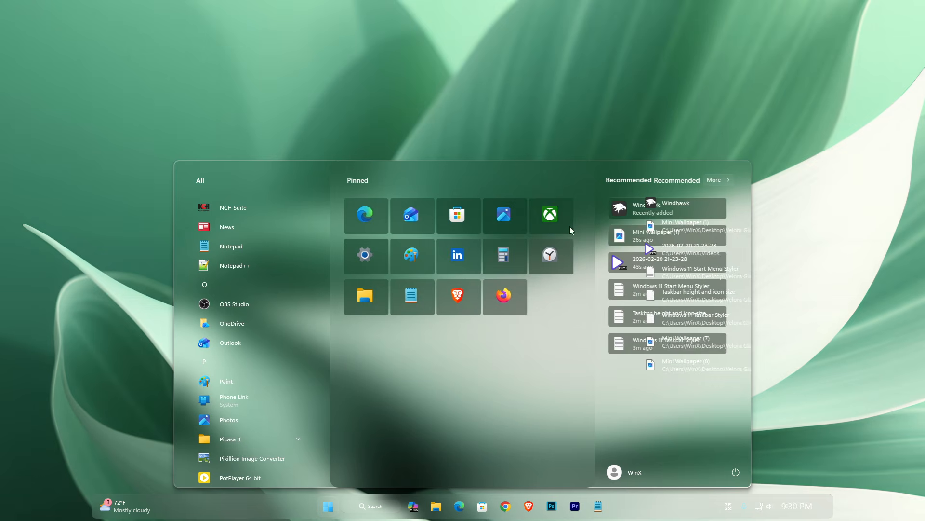
left_click(617, 471)
left_click(630, 474)
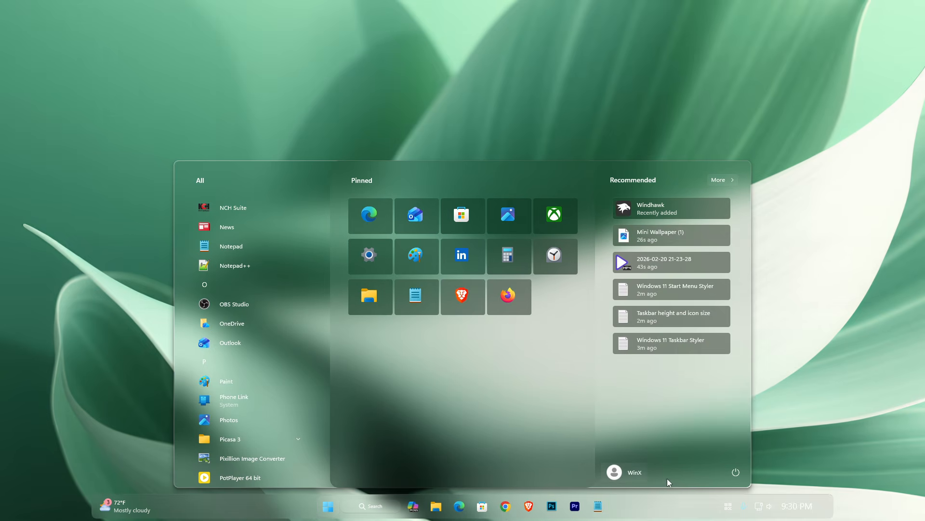
left_click(742, 473)
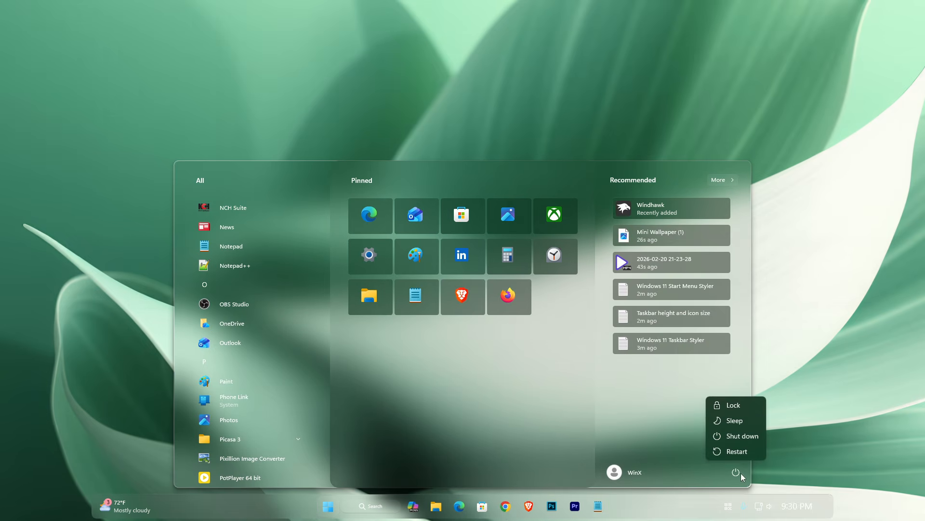
left_click(685, 402)
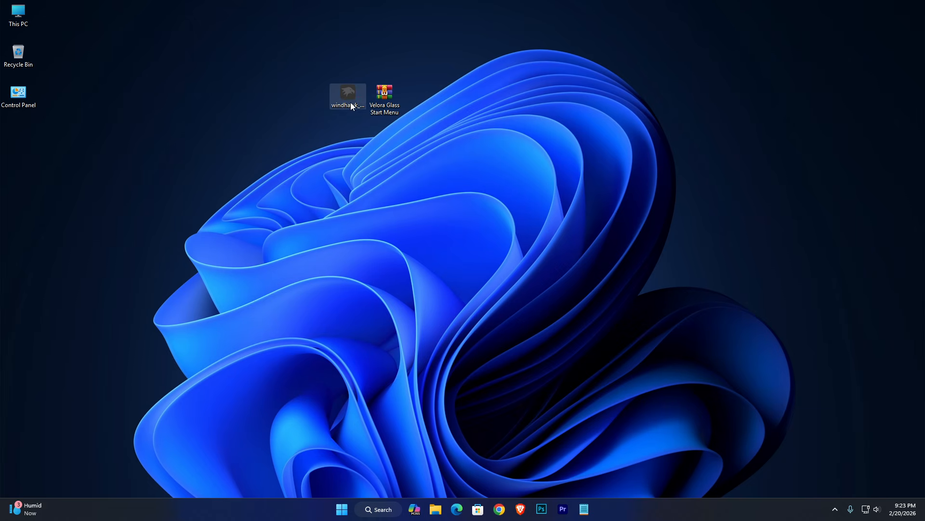
Run the Windhawk installer from the desktop in English and install it with Start Menu Shortcuts and Desktop Shortcut included.
right_click(350, 104)
left_click(380, 181)
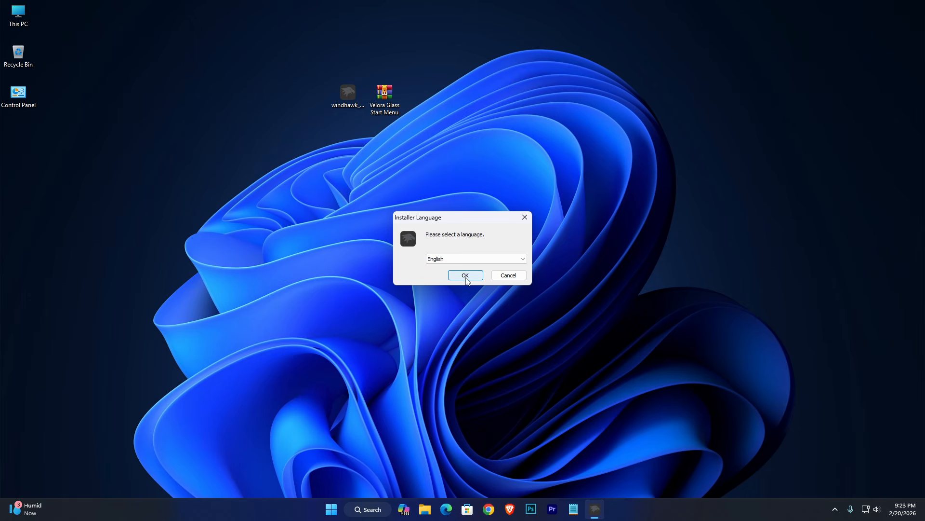
left_click(466, 273)
left_click(510, 331)
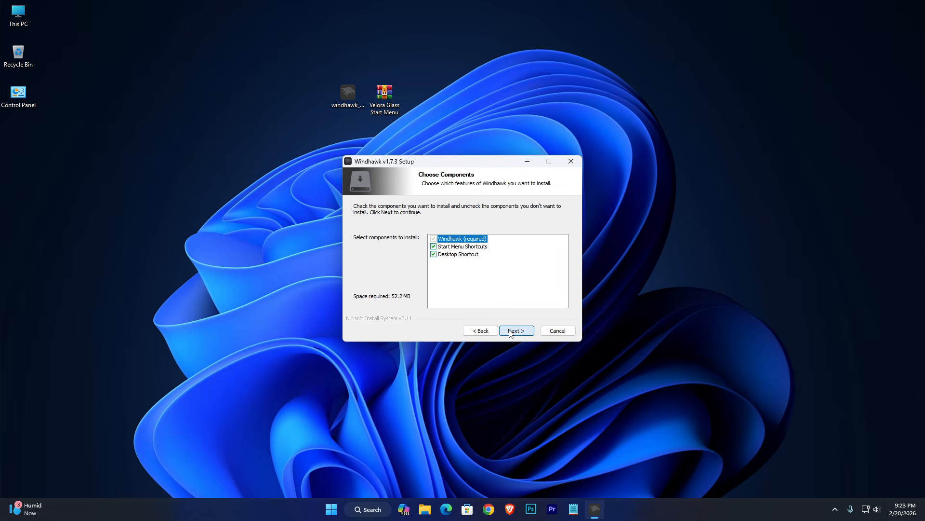
left_click(514, 333)
left_click(515, 333)
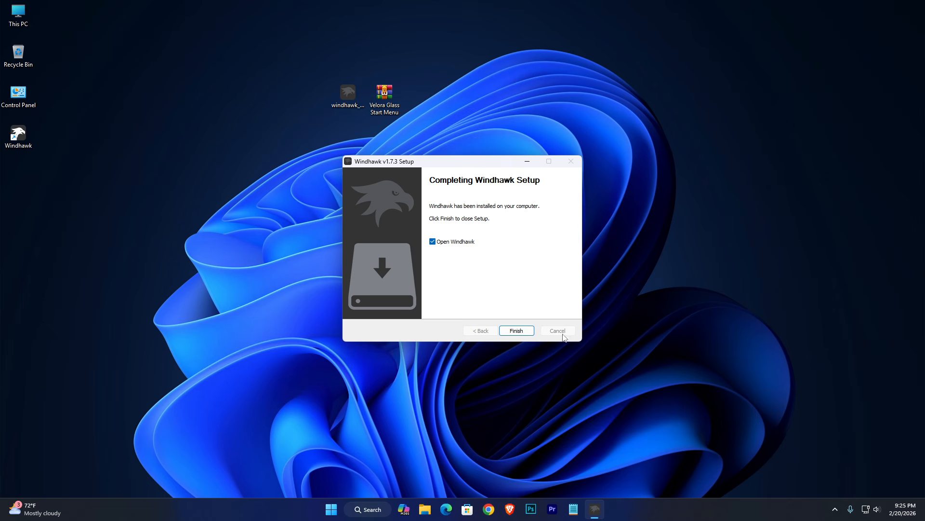
Finish the setup with Open Windhawk enabled, view the mod catalogue, and minimize the window.
left_click(516, 331)
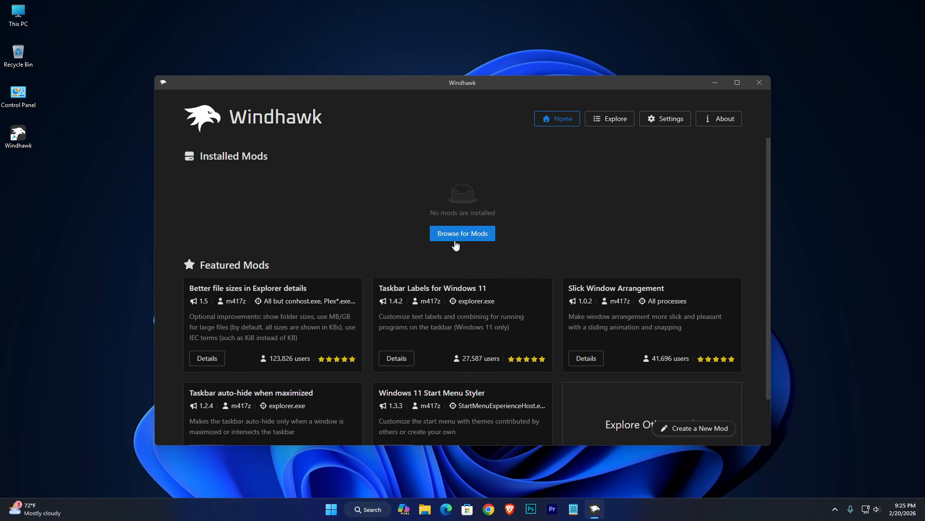
left_click(456, 240)
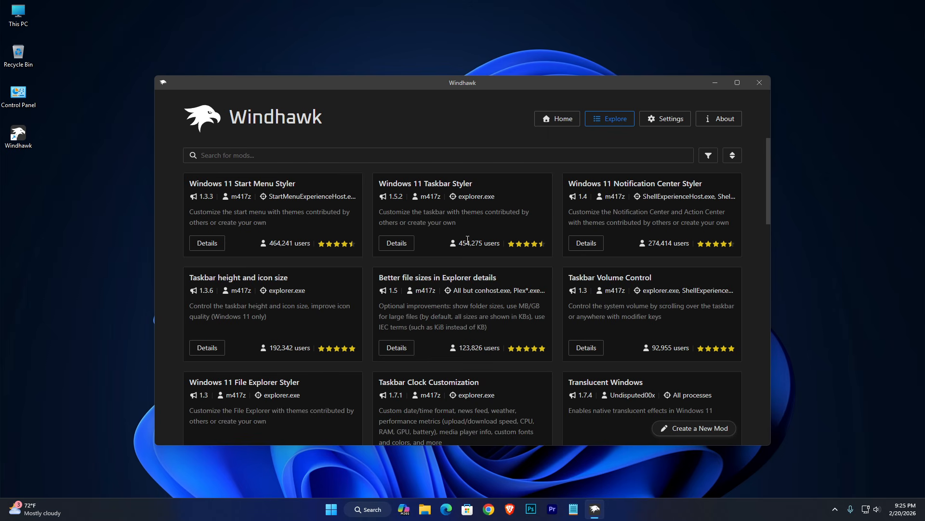
left_click(715, 83)
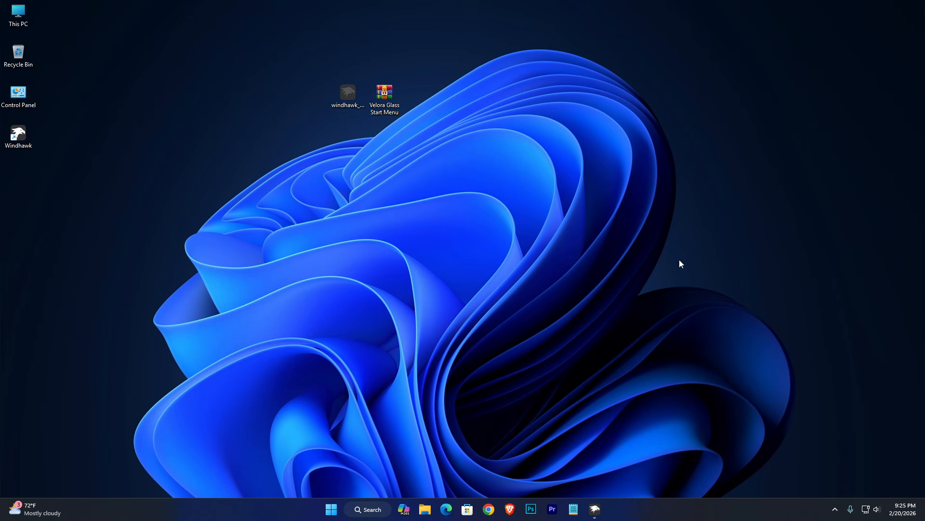
Extract the Velora Glass Start Menu archive into a desktop folder of the same name and open its Wallpapers folder.
right_click(385, 104)
left_click(402, 200)
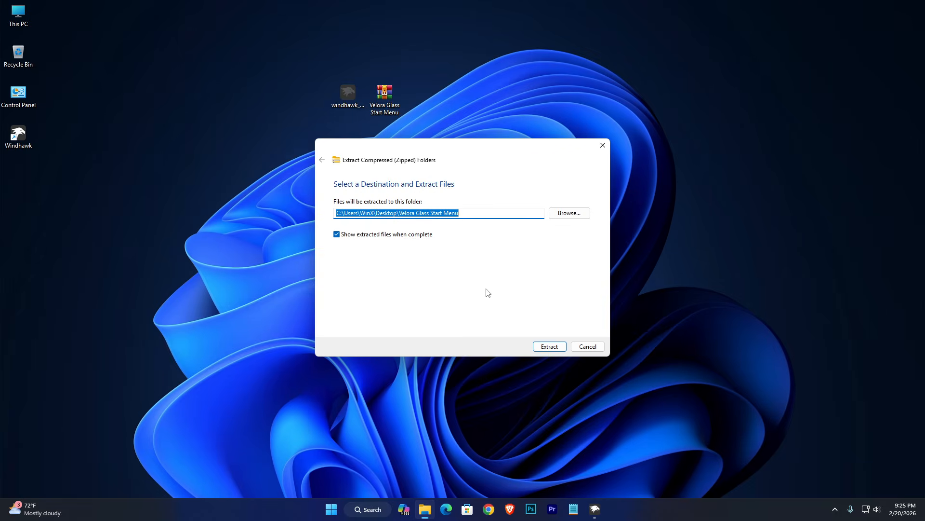
left_click(541, 349)
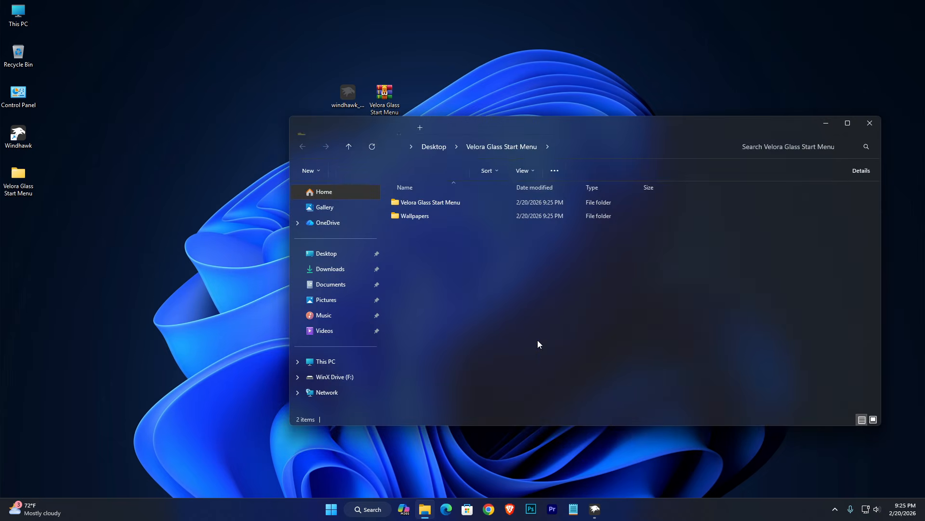
left_click_drag(480, 120, 475, 83)
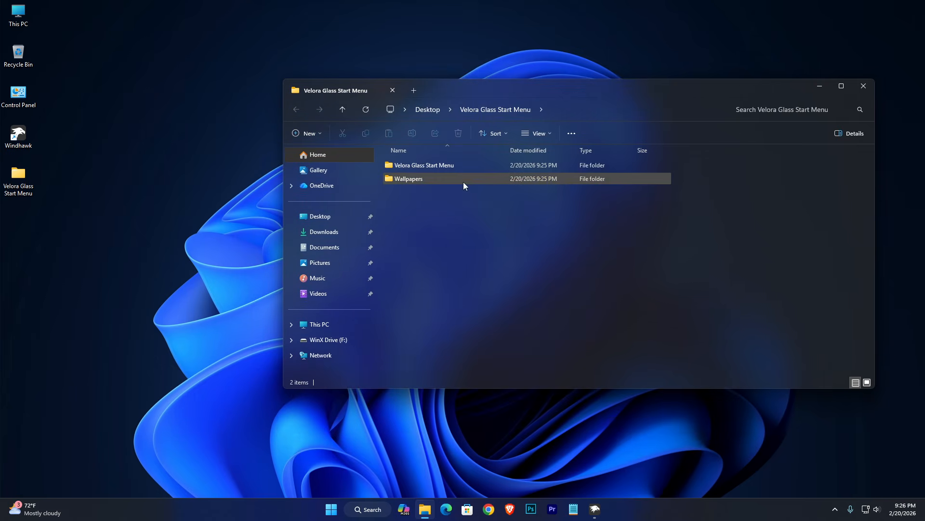
right_click(412, 176)
left_click(433, 215)
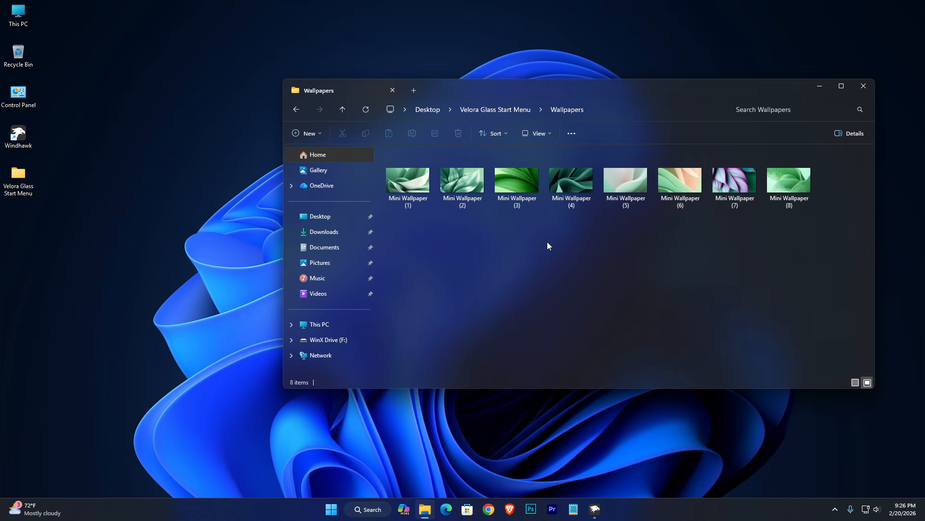
Set Mini Wallpaper (8) as the desktop background.
left_click(780, 198)
right_click(781, 198)
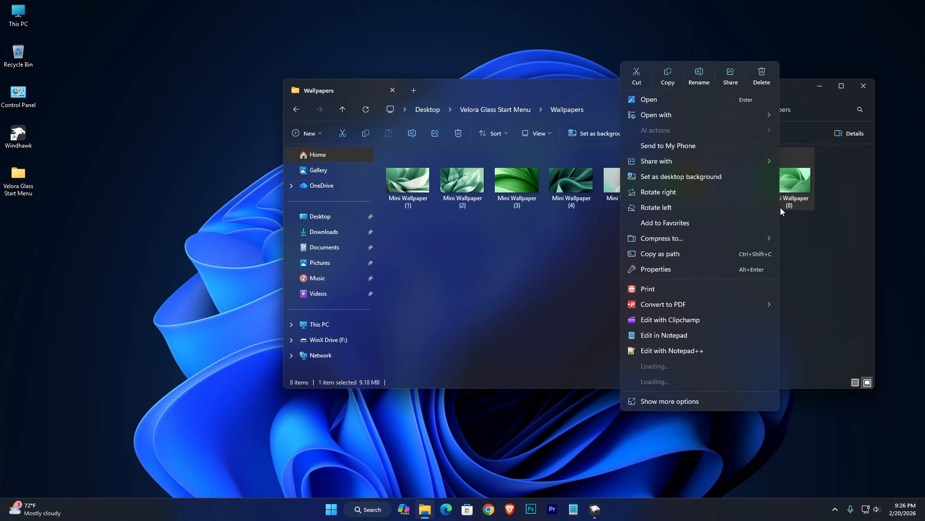
left_click(695, 177)
left_click_drag(570, 92, 482, 93)
Set Mini Wallpaper (7) as the desktop background and move the folder window aside.
left_click(650, 161)
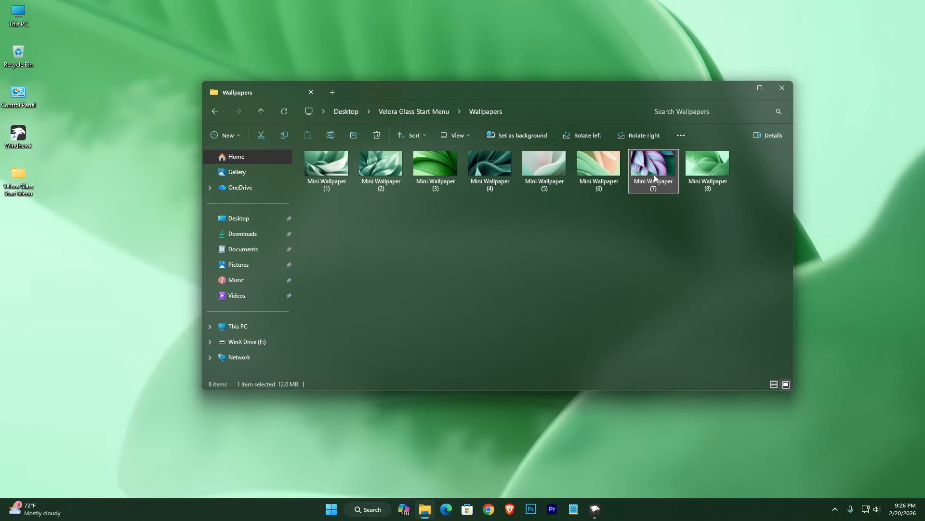
right_click(654, 176)
left_click(687, 177)
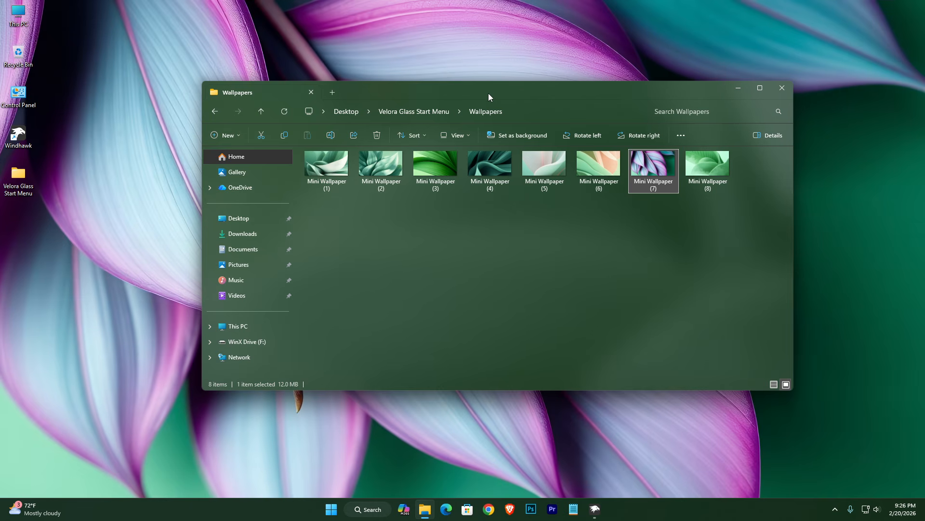
left_click_drag(490, 94, 394, 51)
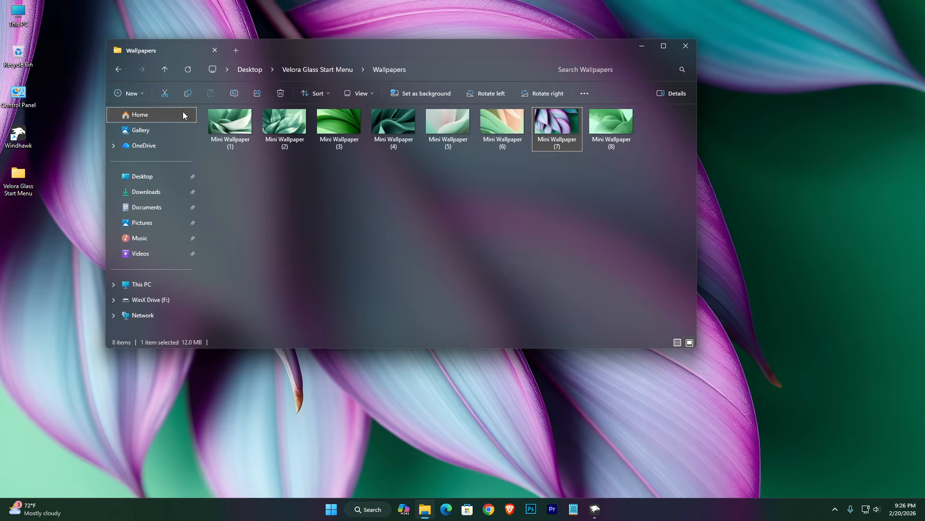
Go back and open the inner Velora Glass Start Menu folder with the mod text files, and minimize its window.
left_click(118, 70)
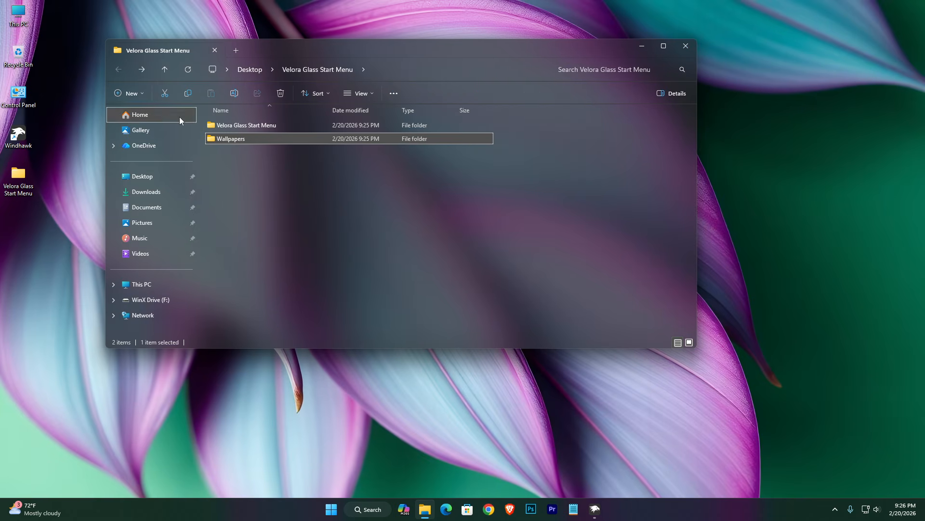
right_click(225, 126)
left_click(247, 163)
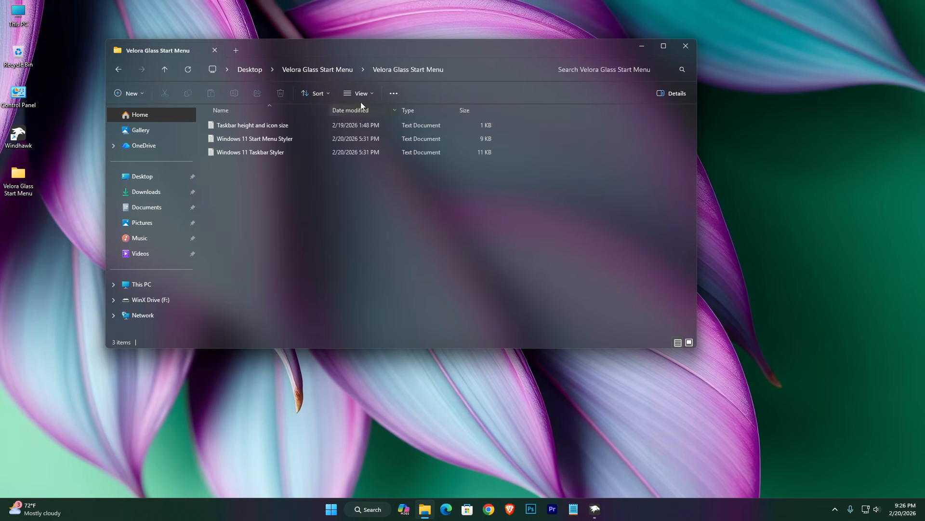
left_click_drag(360, 50, 463, 155)
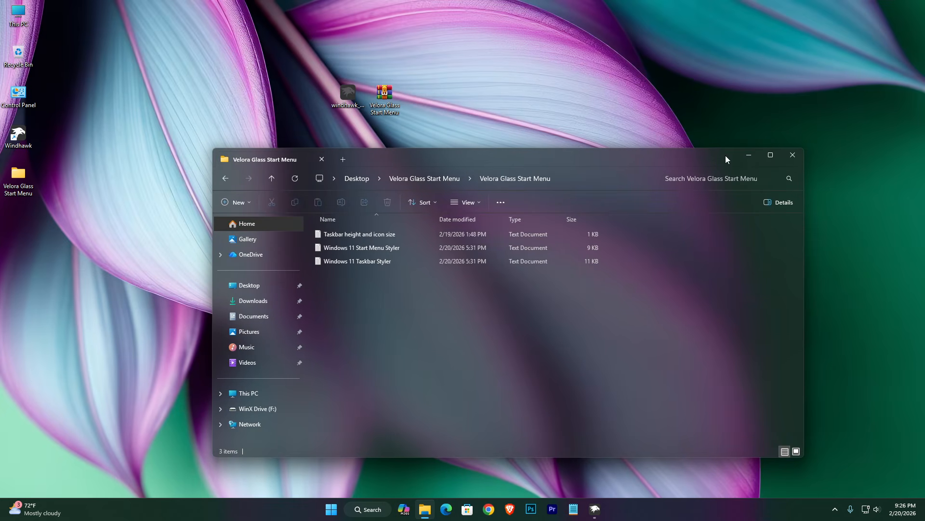
left_click(747, 155)
Install the Windows 11 Taskbar Styler mod in Windhawk, accepting the risk.
left_click(600, 515)
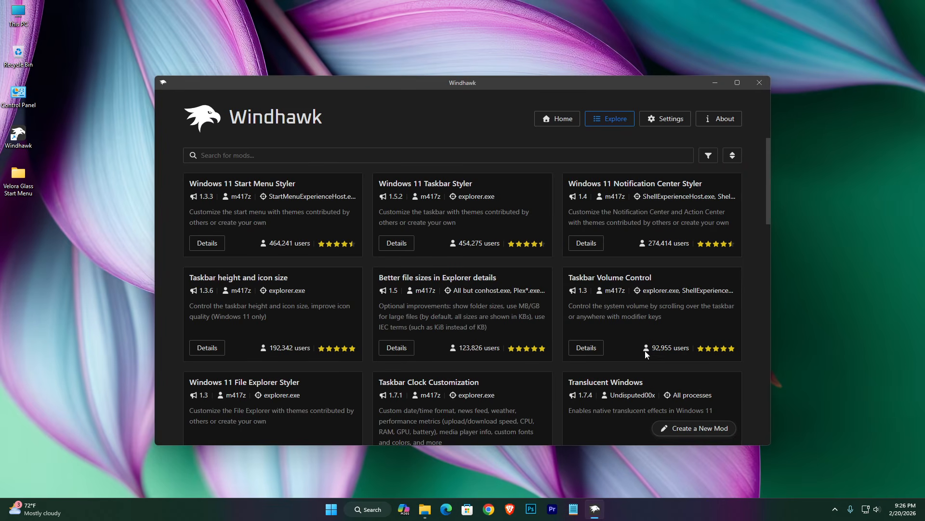
left_click(396, 245)
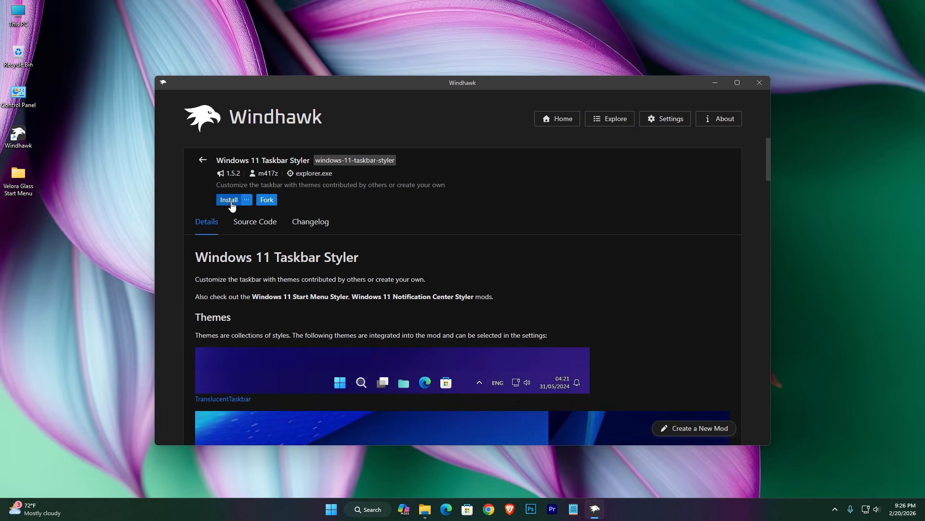
left_click(229, 199)
left_click(527, 348)
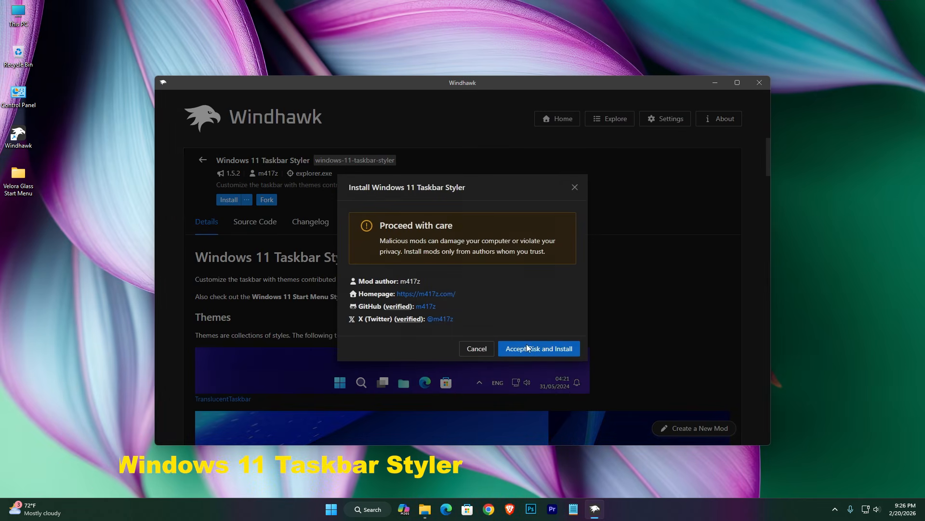
Display the Taskbar Styler's advanced mod settings and open the Windows 11 Taskbar Styler text file from the Velora Glass Start Menu folder.
left_click(416, 255)
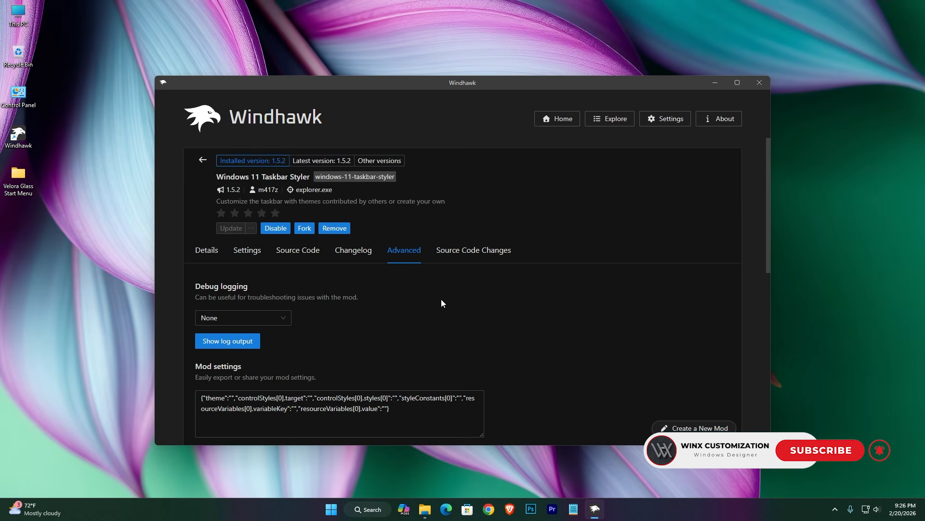
scroll(441, 300, "down", 3)
left_click(424, 509)
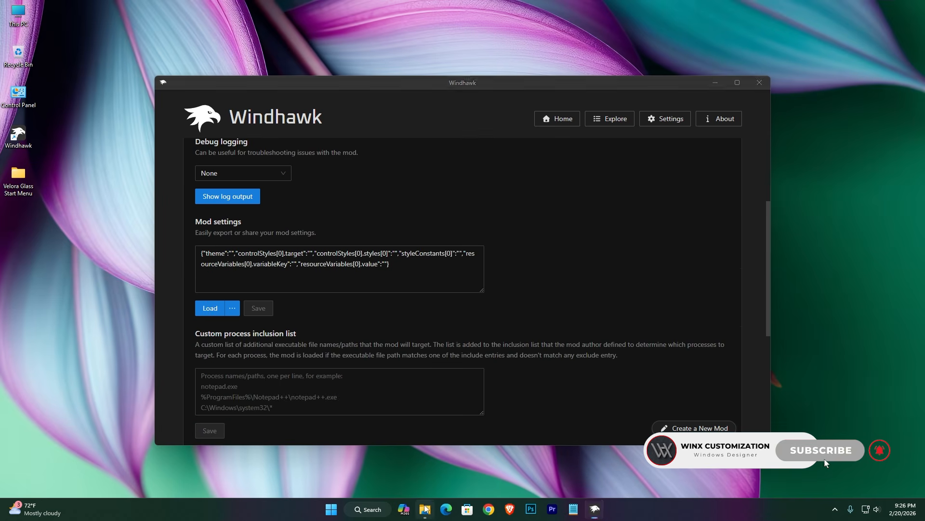
left_click(359, 261)
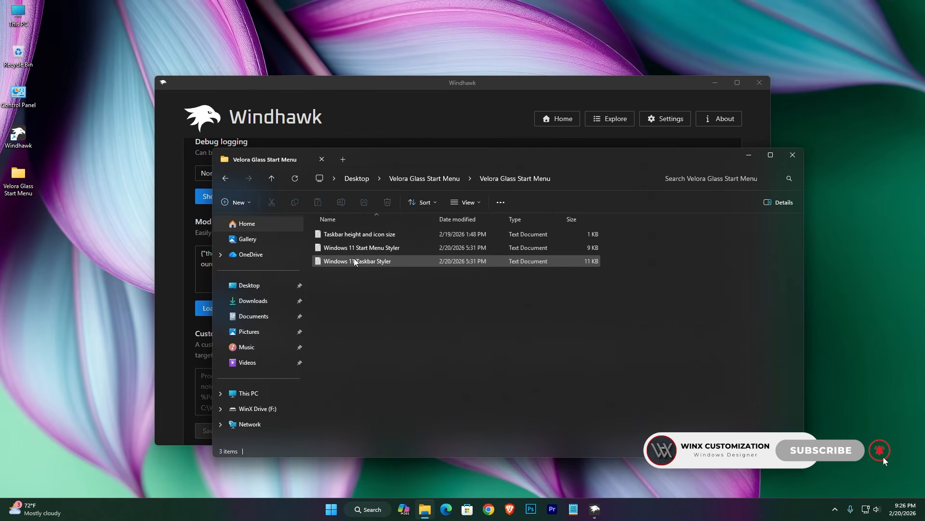
right_click(358, 261)
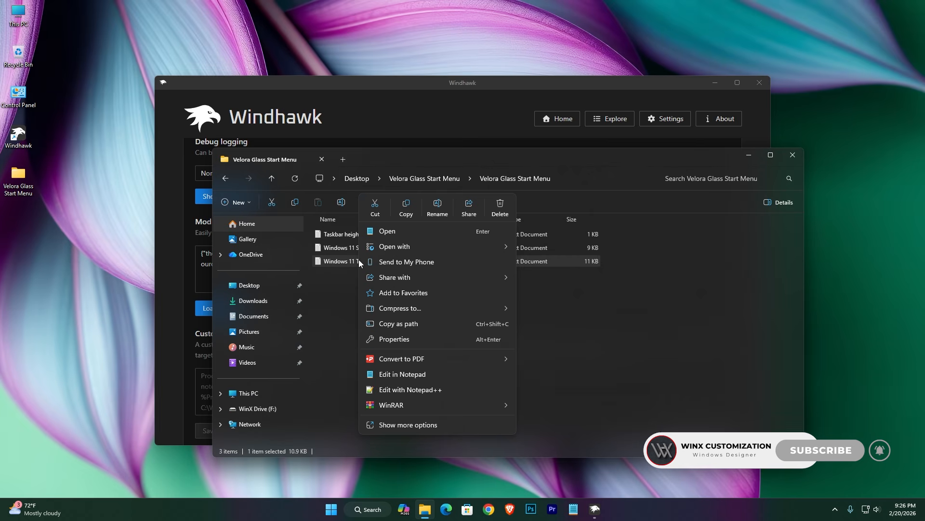
left_click(381, 232)
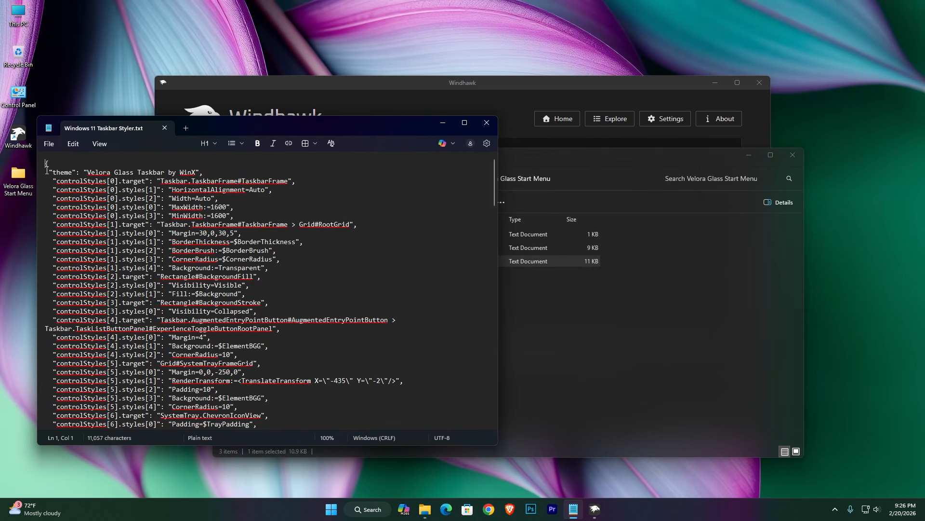
Copy the entire Taskbar Styler configuration text, close the file and minimize the folder window.
key("ctrl+a")
right_click(156, 294)
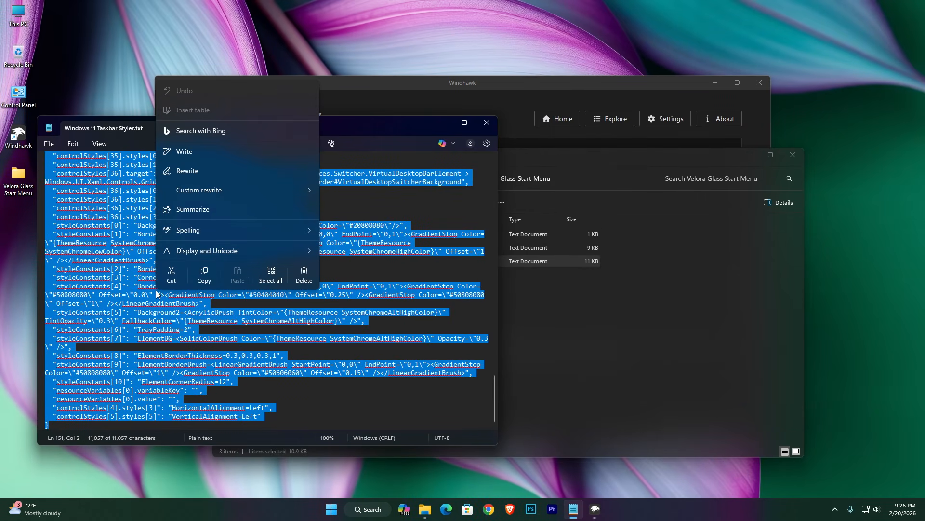
left_click(208, 279)
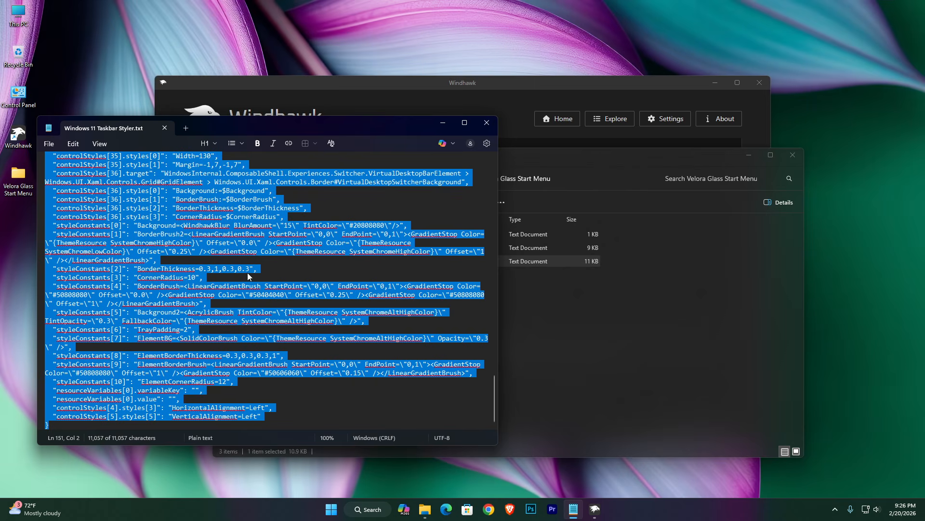
left_click(486, 124)
left_click(747, 156)
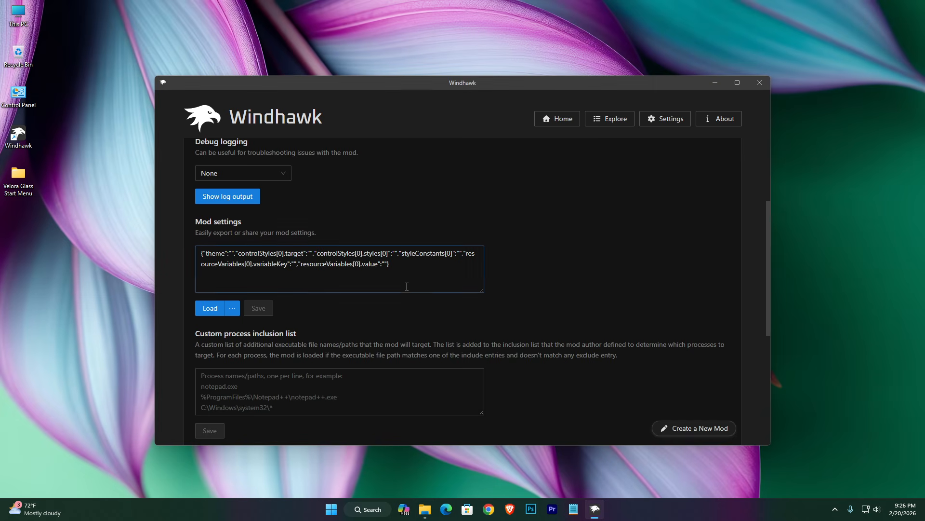
Replace the Taskbar Styler's mod settings in Windhawk with the copied configuration and save them.
left_click_drag(407, 286, 127, 260)
triple_click(400, 265)
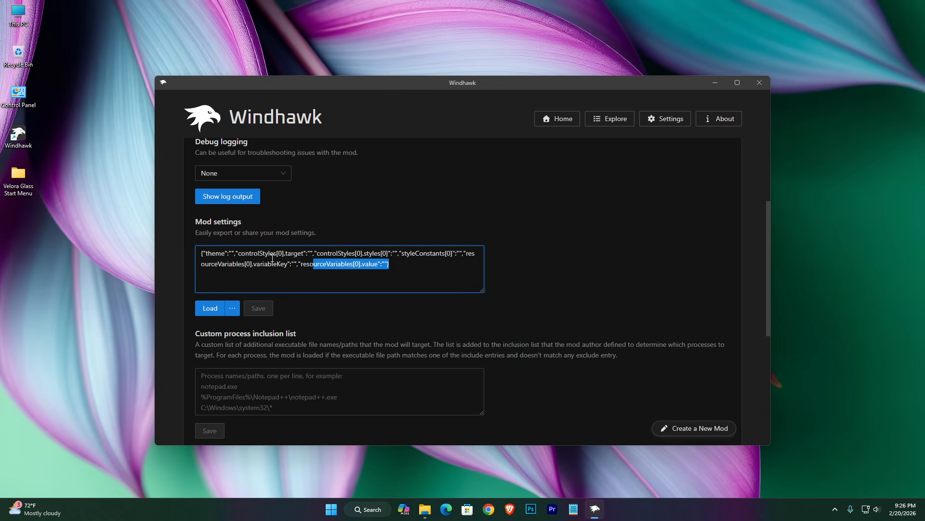
right_click(271, 276)
left_click(282, 301)
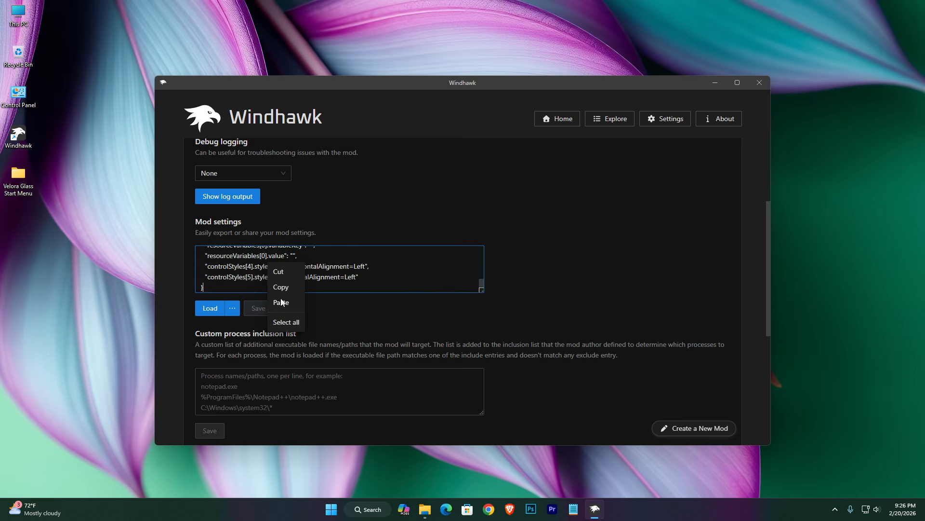
left_click(261, 306)
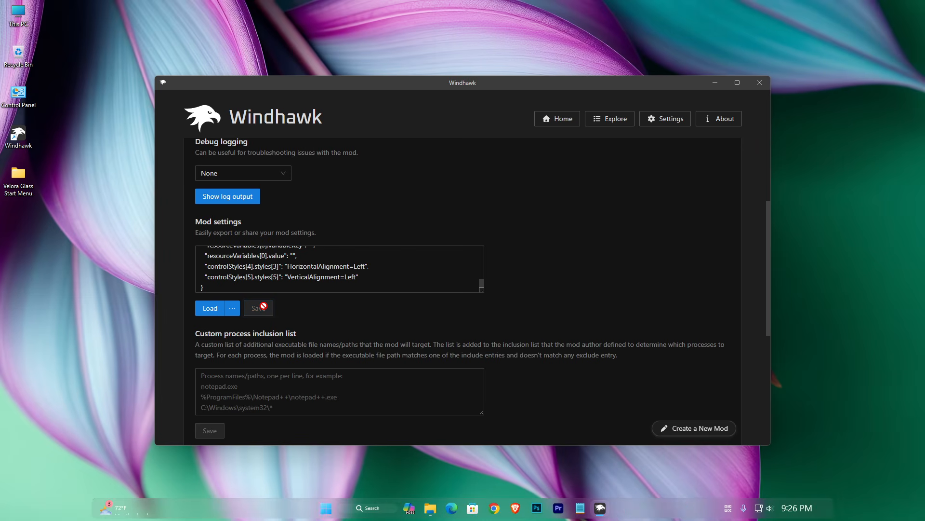
Go back to the mod list and install the Taskbar height and icon size mod, accepting the risk.
scroll(565, 323, "up", 3)
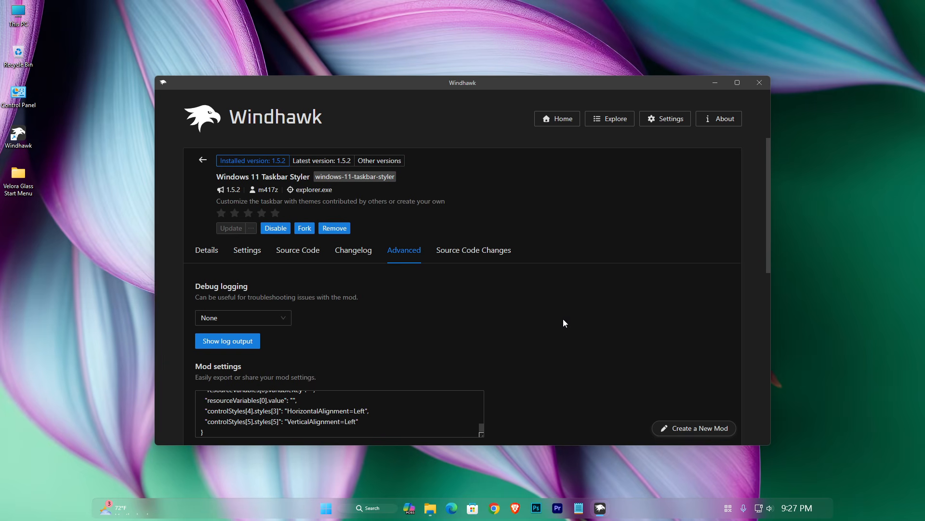
left_click(203, 163)
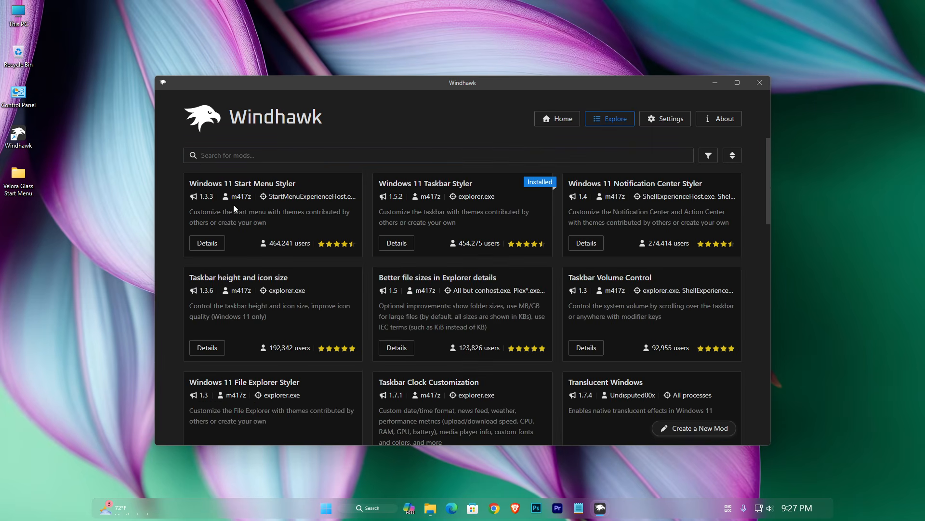
left_click(211, 348)
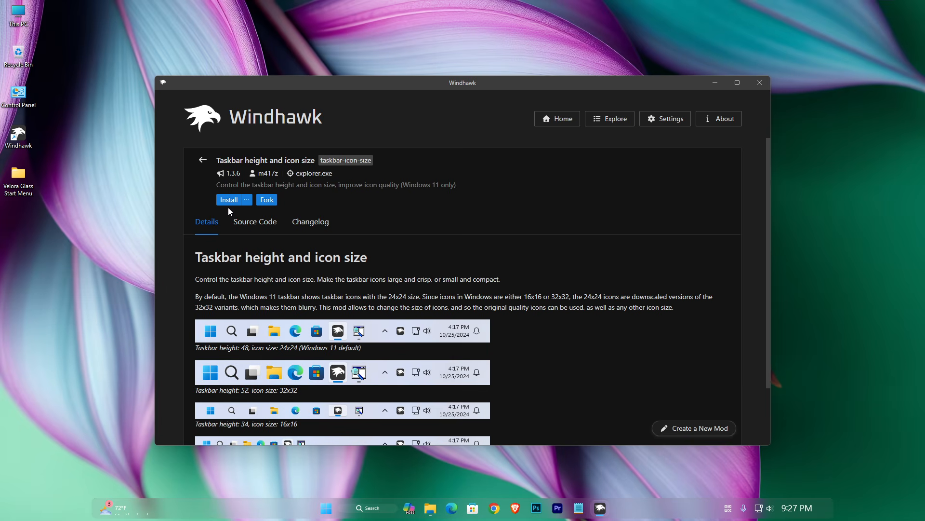
left_click(229, 202)
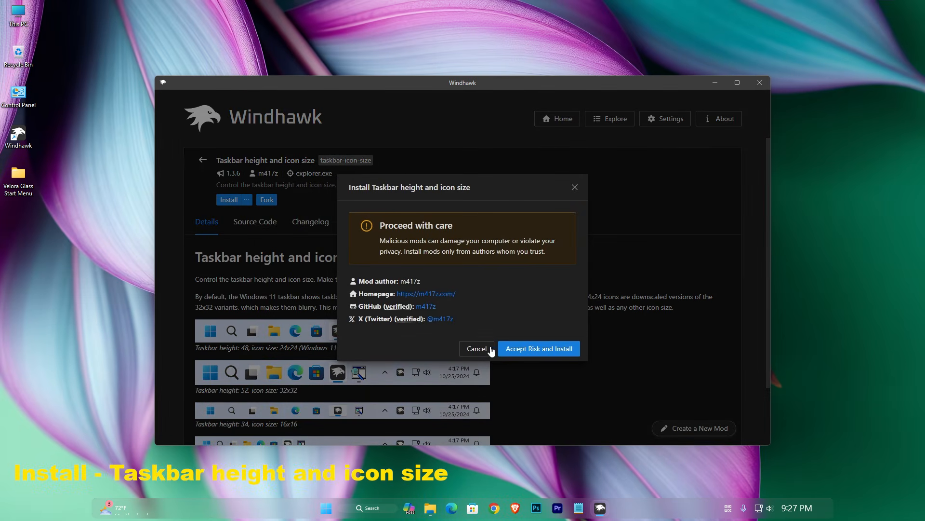
left_click(516, 347)
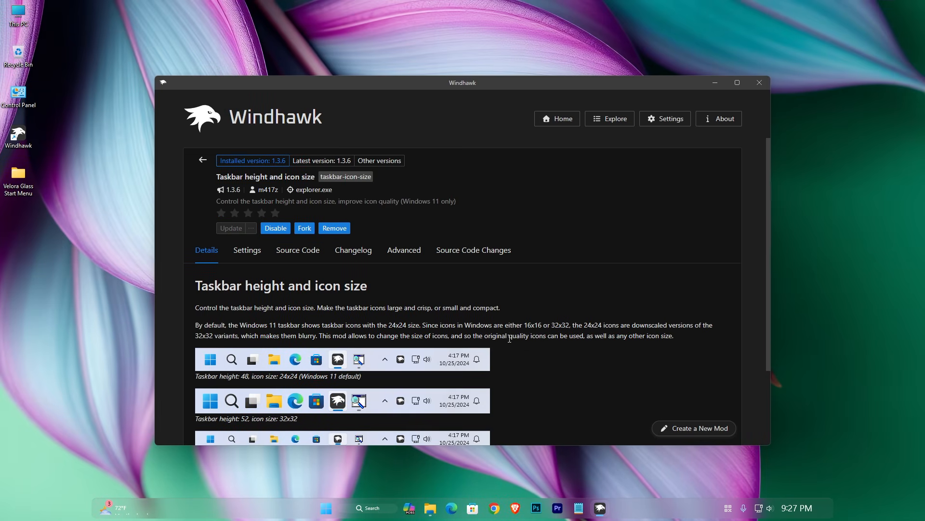
Display the advanced settings of the Taskbar height and icon size mod and open its matching text file from the theme folder.
left_click(401, 261)
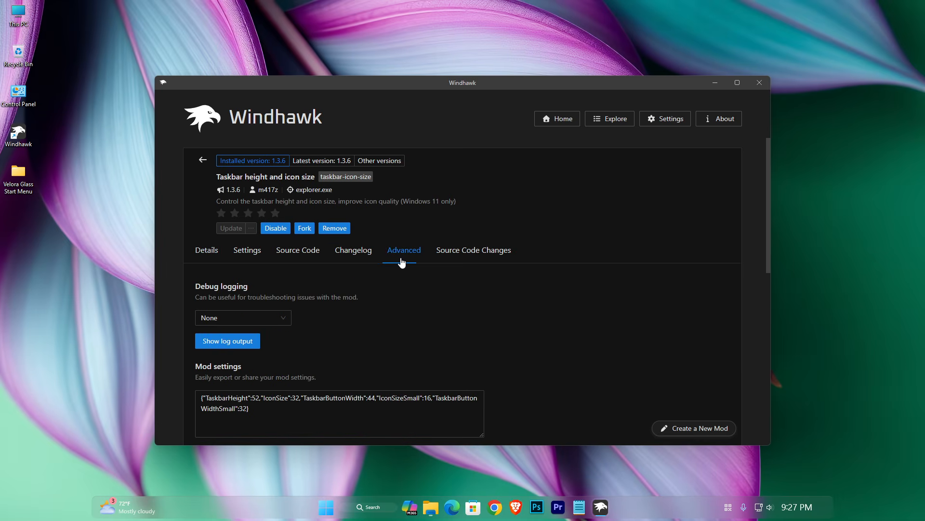
scroll(458, 330, "down", 2)
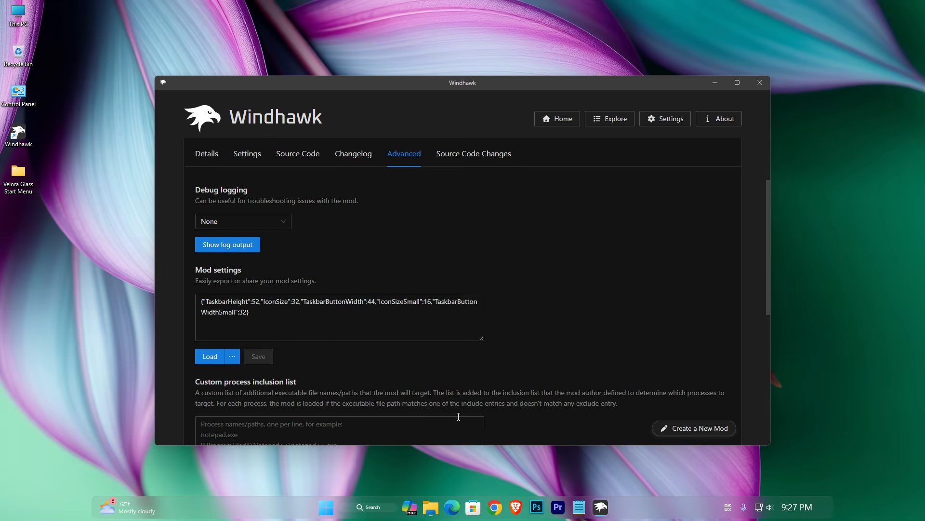
left_click(430, 507)
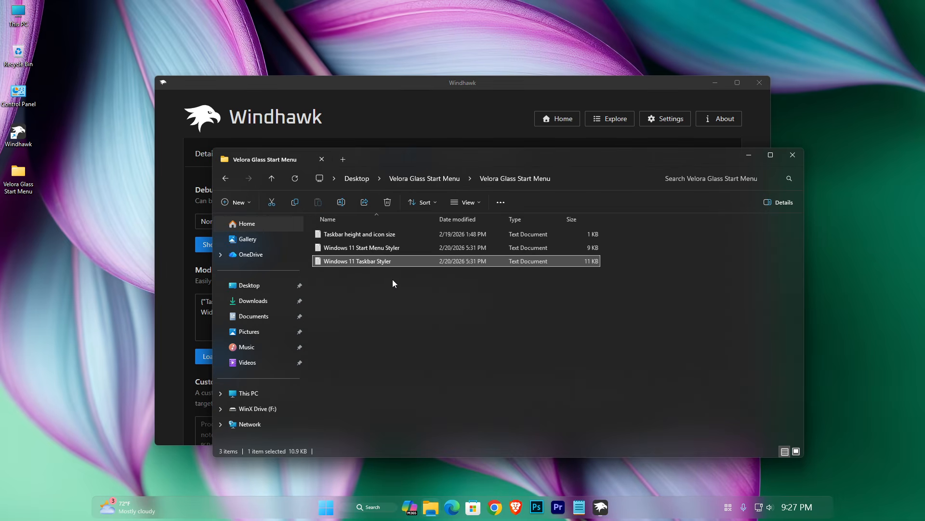
right_click(365, 236)
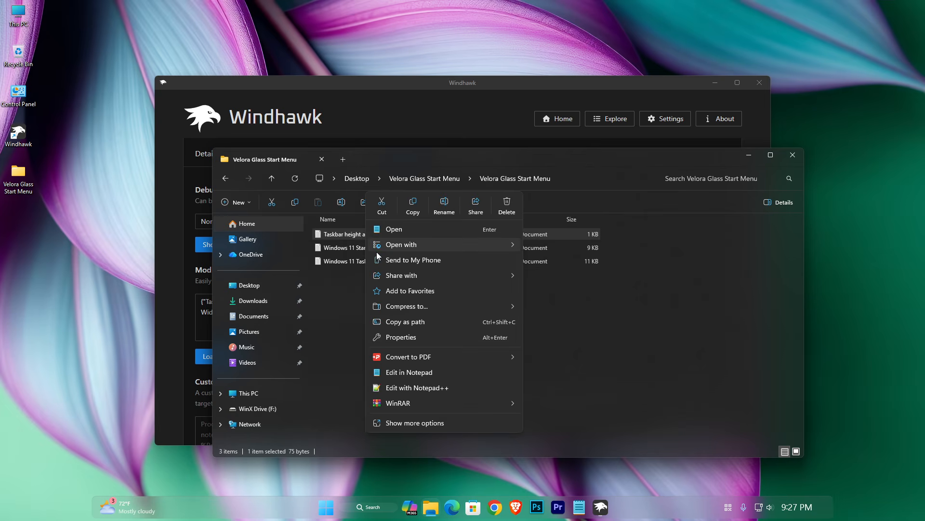
left_click(386, 230)
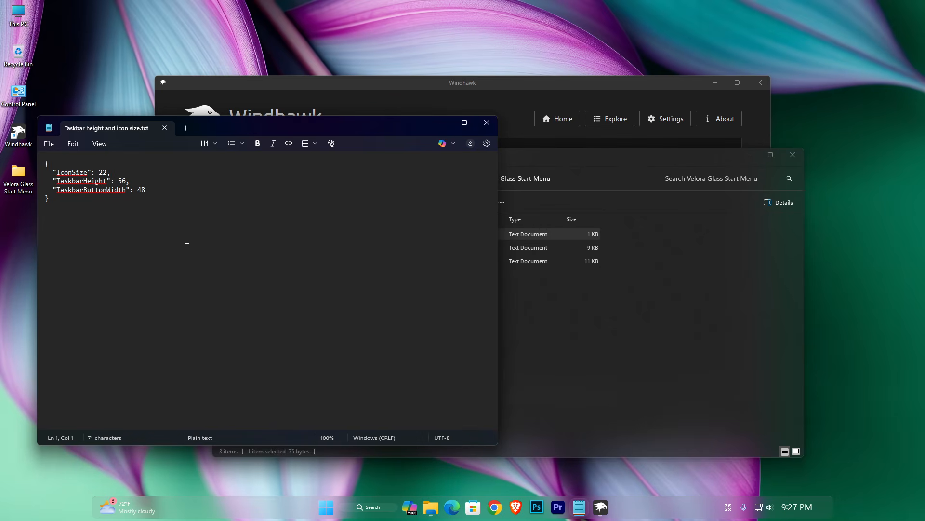
Copy all the text of the Taskbar height and icon size file, close it and minimize the folder window.
key("ctrl+a")
right_click(92, 182)
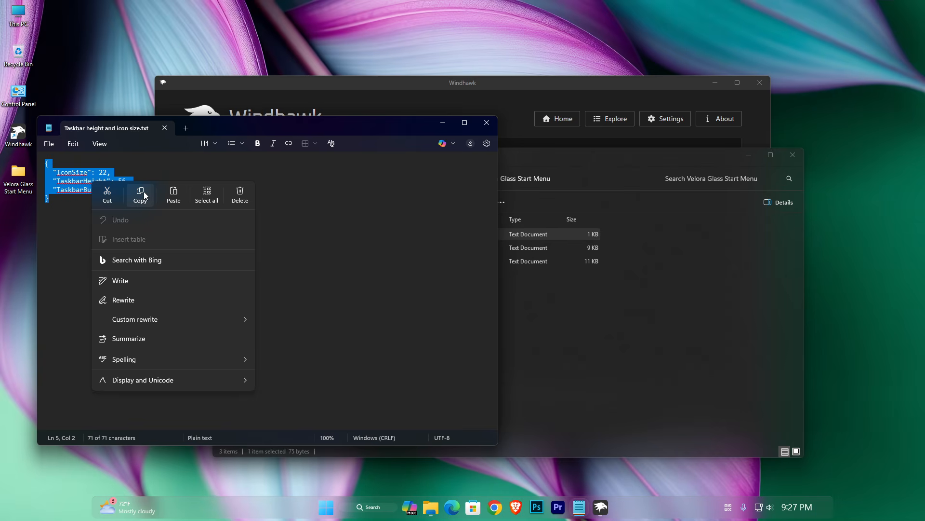
left_click(141, 195)
left_click(487, 123)
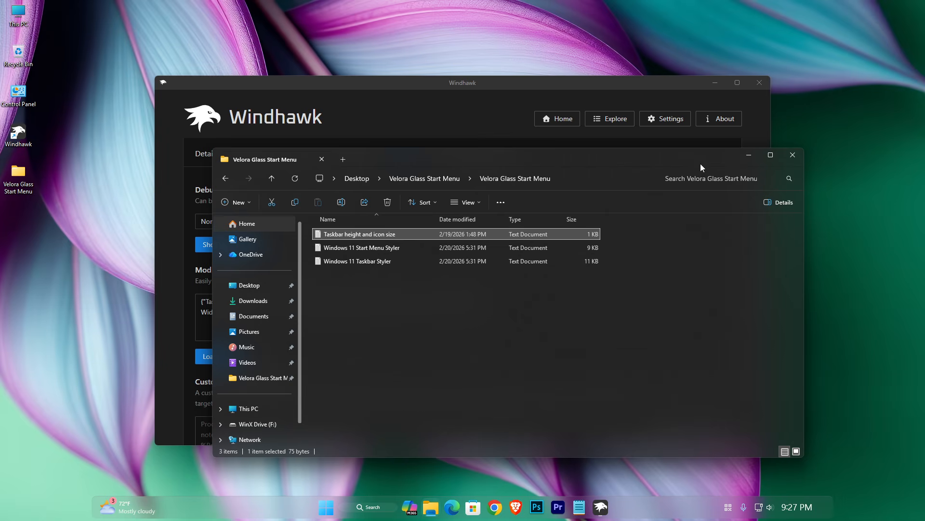
left_click(746, 158)
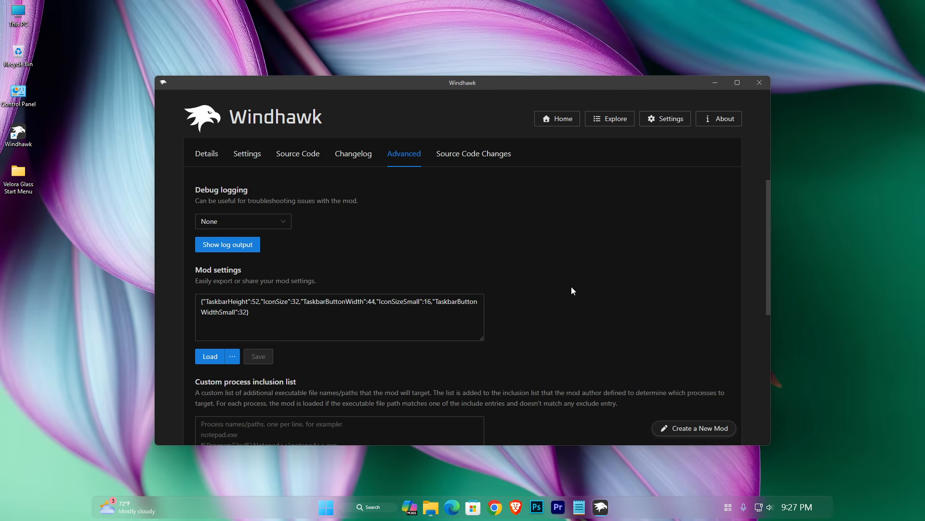
Replace the mod settings with the copied IconSize 22, TaskbarHeight 56 and TaskbarButtonWidth 48, and save them.
scroll(571, 290, "down", 3)
left_click_drag(294, 178, 98, 142)
right_click(250, 235)
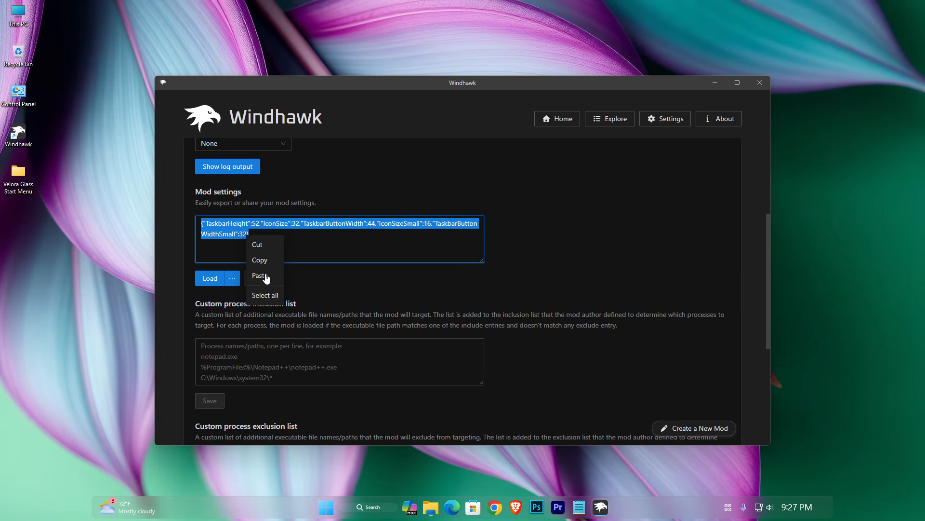
left_click(259, 275)
left_click(258, 278)
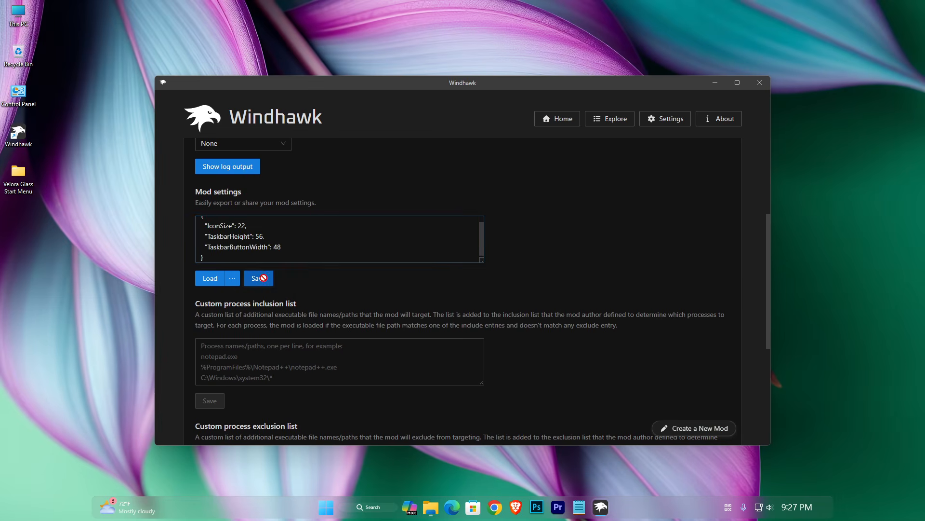
Return to the mod list and open the details page of the Windows 11 Start Menu Styler mod.
scroll(563, 310, "up", 3)
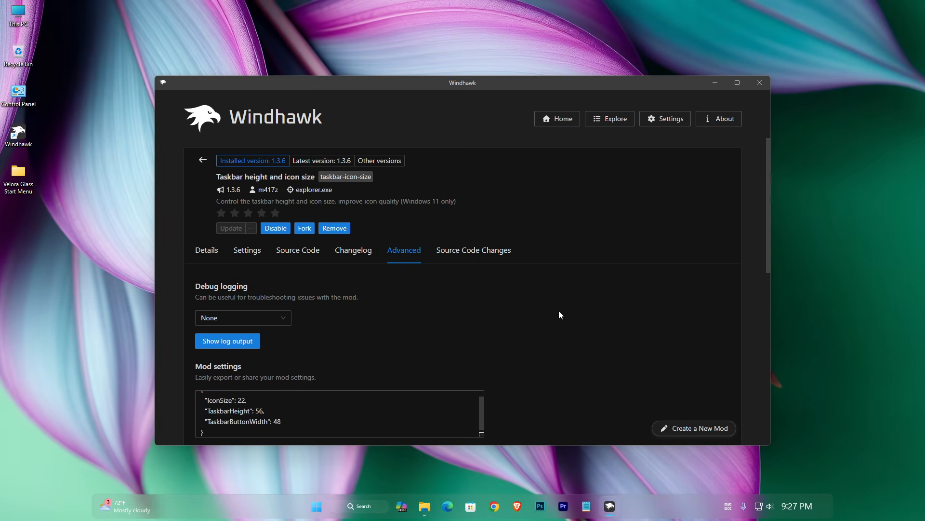
left_click(198, 163)
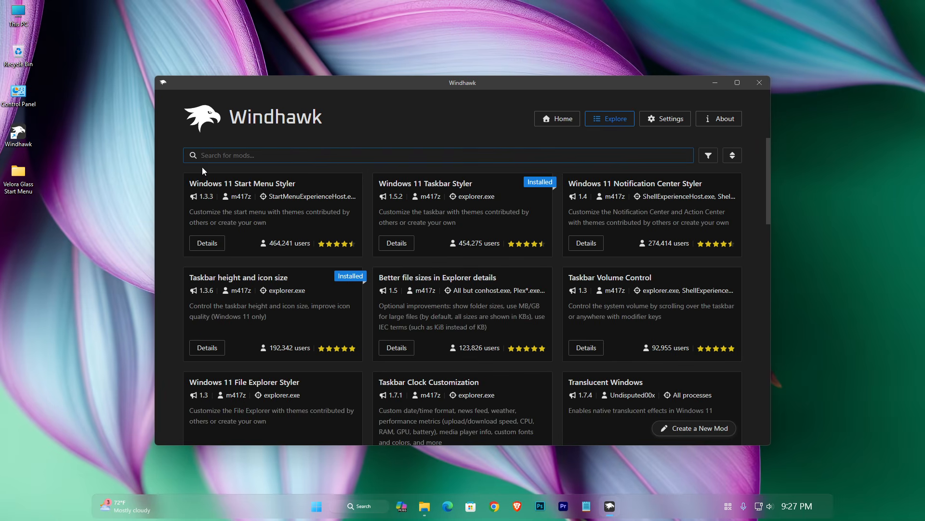
left_click(209, 241)
scroll(292, 255, "down", 5)
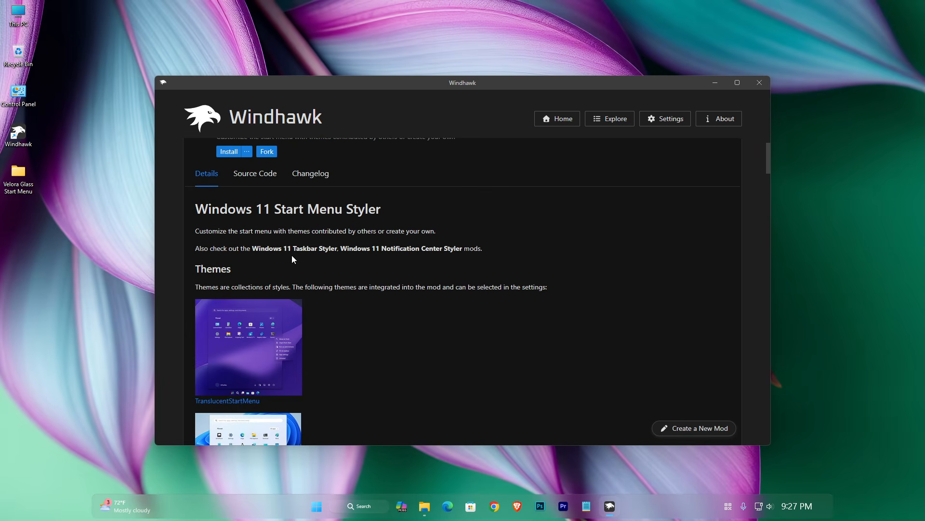
scroll(294, 253, "up", 5)
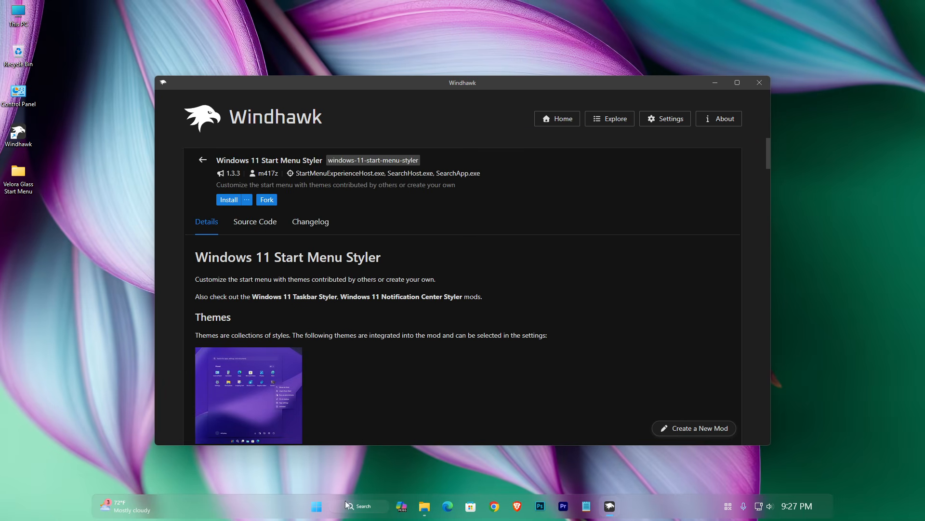
Look briefly at the current Start menu, close it and install the Windows 11 Start Menu Styler mod, accepting the risk.
left_click(319, 506)
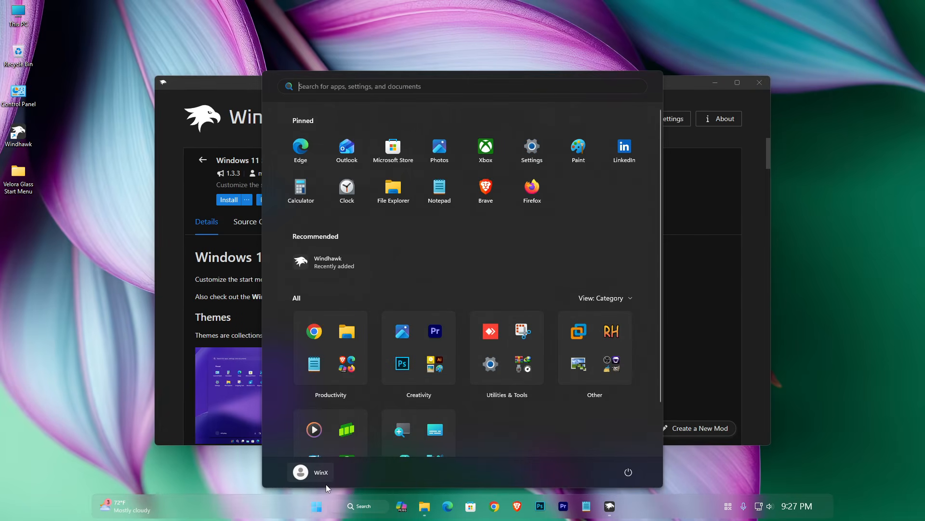
left_click(318, 506)
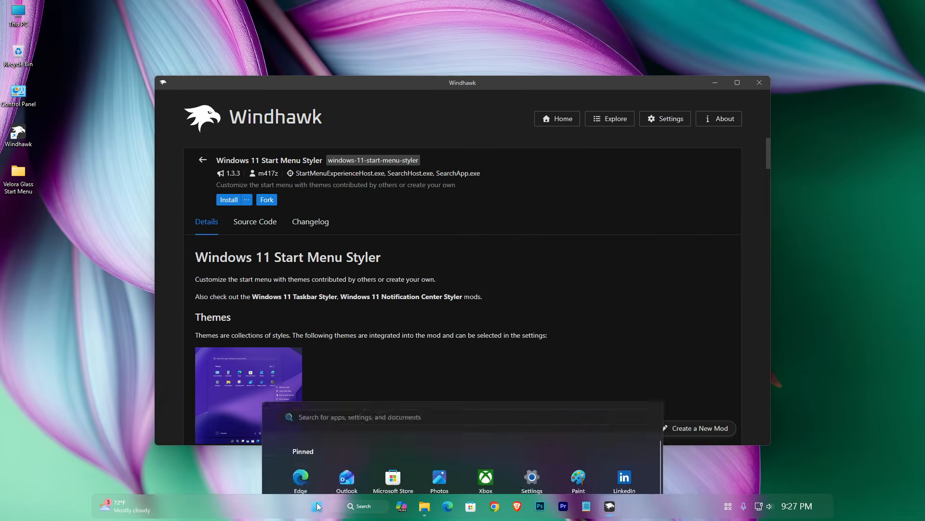
left_click(229, 200)
left_click(516, 357)
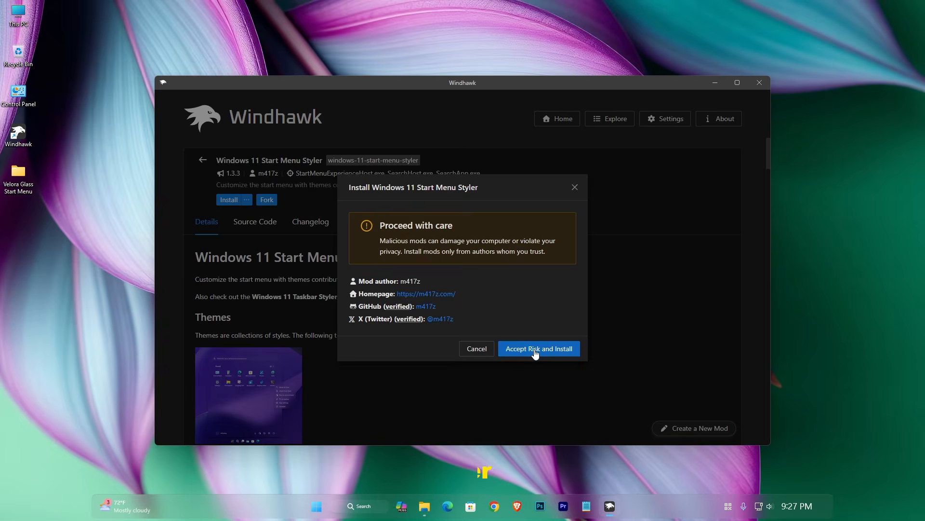
Open the advanced options of the installed Windows 11 Start Menu Styler mod and go to its mod settings.
scroll(533, 343, "down", 3)
scroll(533, 346, "up", 3)
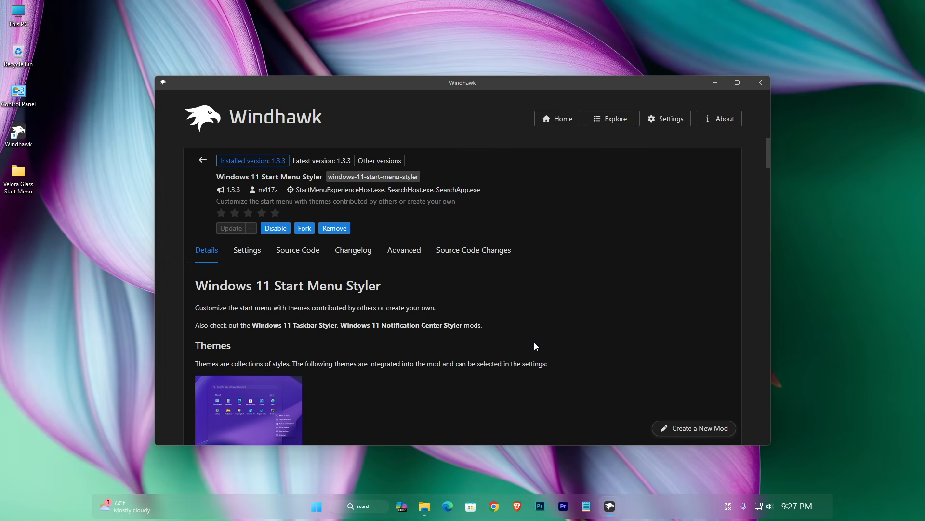
left_click(398, 254)
scroll(519, 331, "down", 3)
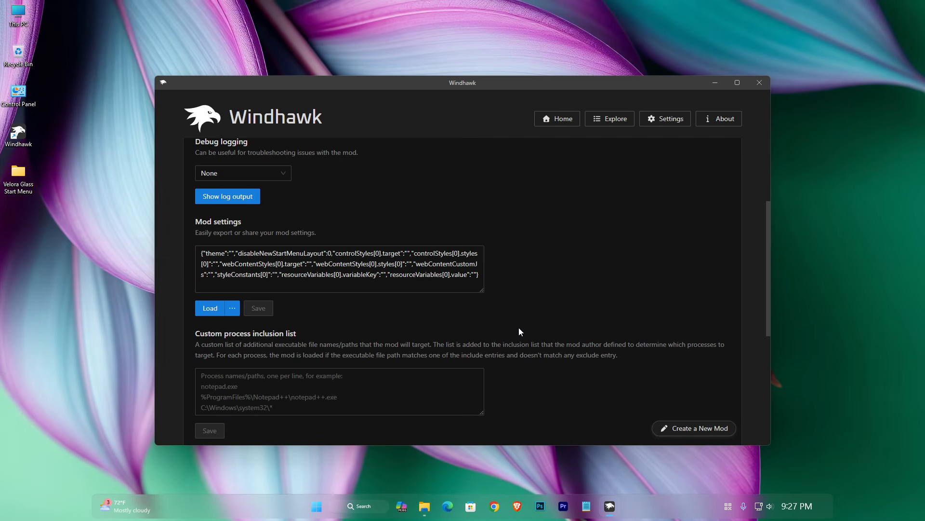
Switch to the Velora Glass Start Menu folder and open the Windows 11 Start Menu Styler text file.
left_click(425, 505)
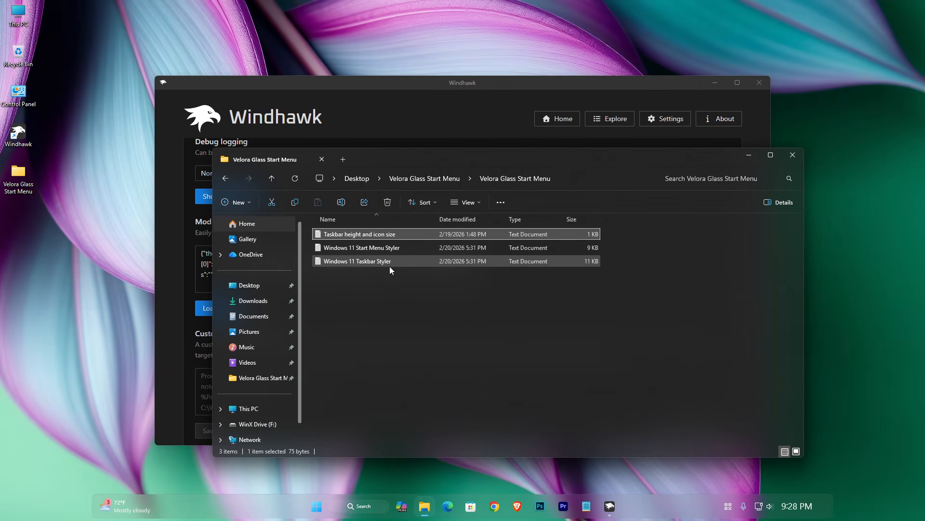
left_click(353, 251)
right_click(353, 251)
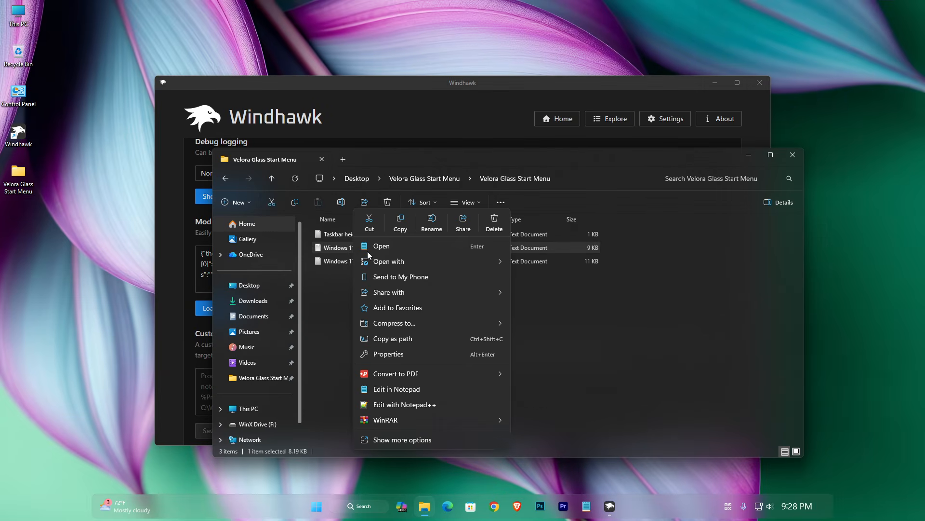
left_click(381, 246)
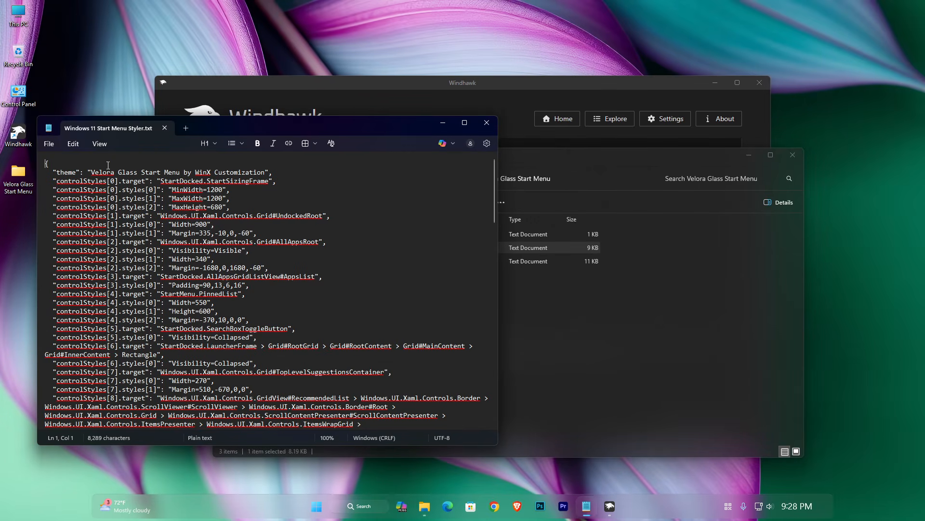
Copy all the text of the Windows 11 Start Menu Styler file, then close the file and the folder window.
key("ctrl+a")
right_click(257, 433)
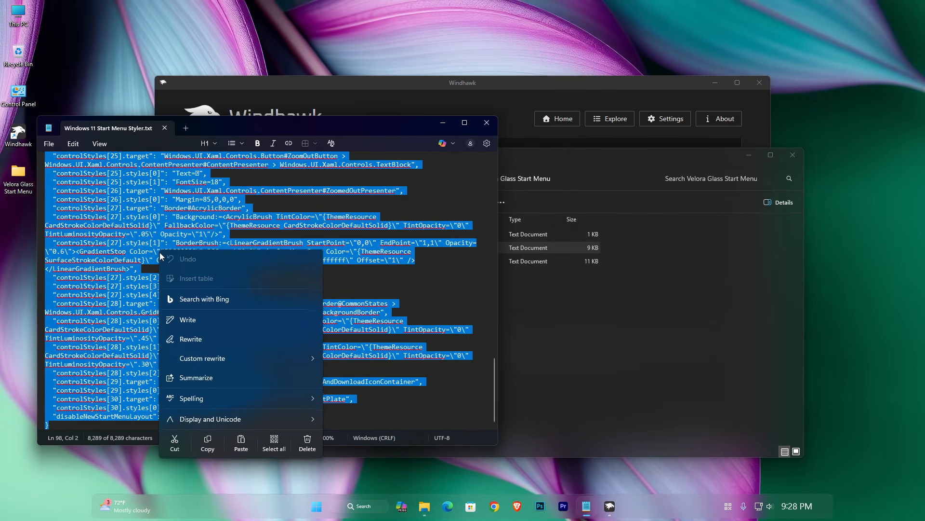
left_click(212, 442)
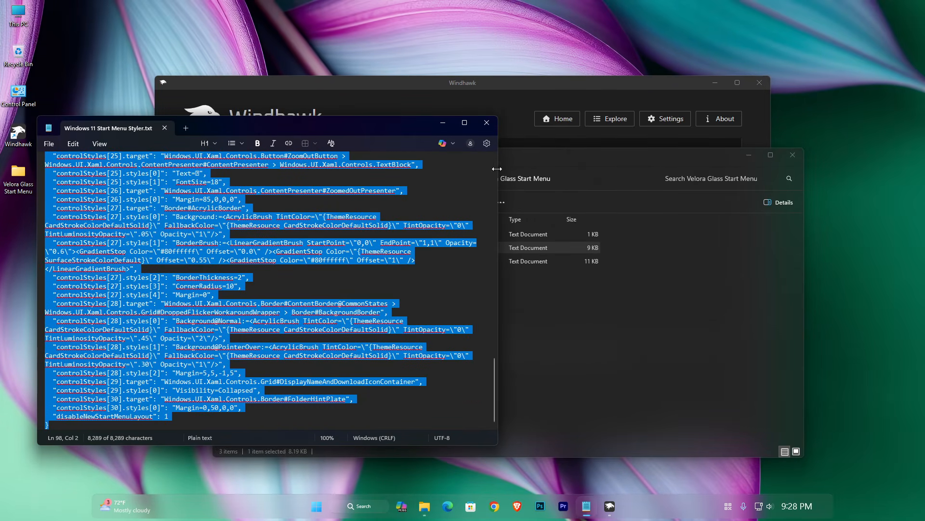
left_click(485, 125)
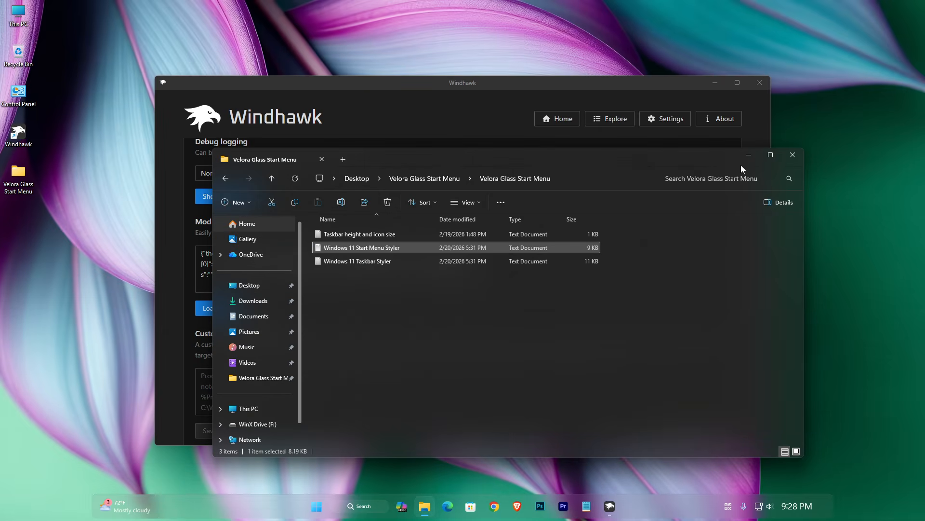
left_click(793, 154)
Replace the Start Menu Styler mod settings with the copied Velora Glass Start Menu configuration and save them.
scroll(513, 274, "down", 2)
left_click_drag(483, 181, 85, 125)
scroll(313, 391, "down", 2)
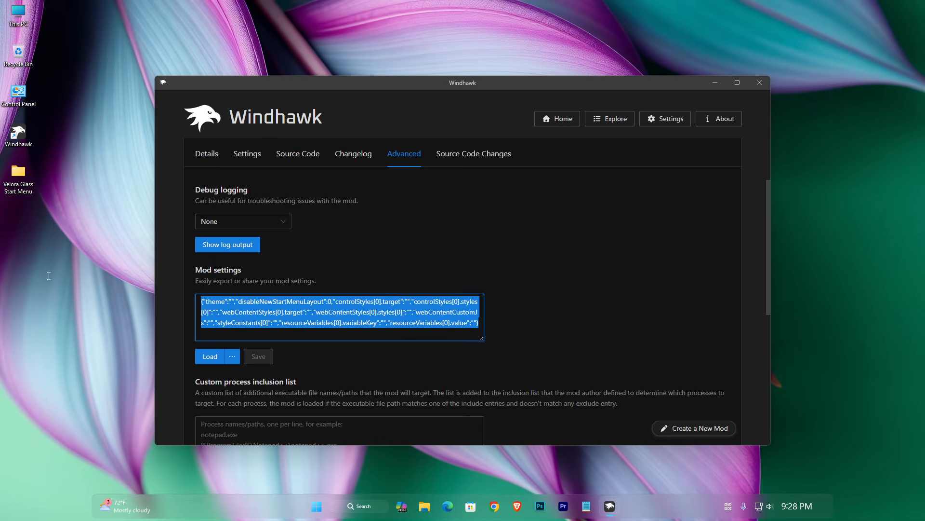
right_click(223, 298)
left_click(234, 335)
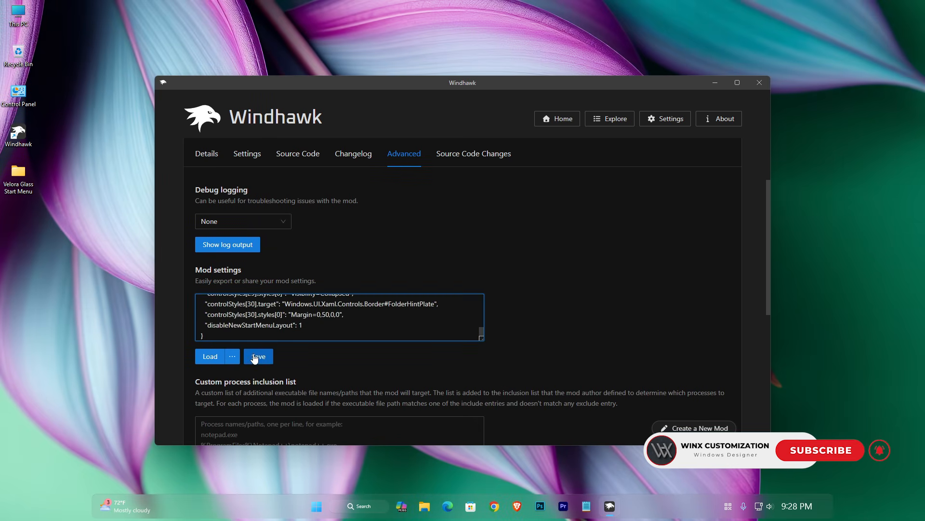
left_click(259, 357)
scroll(365, 366, "down", 3)
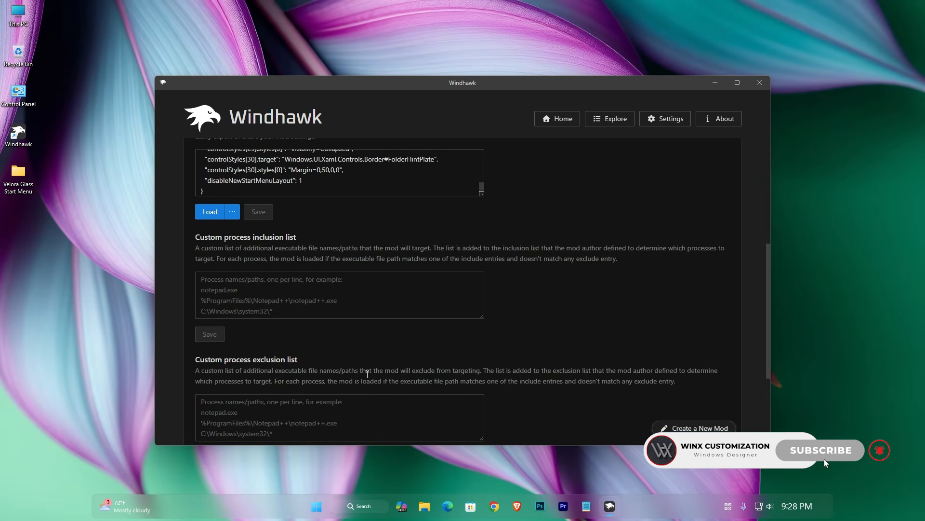
Hide the desktop icons and open the Start menu to check the applied theme.
right_click(490, 177)
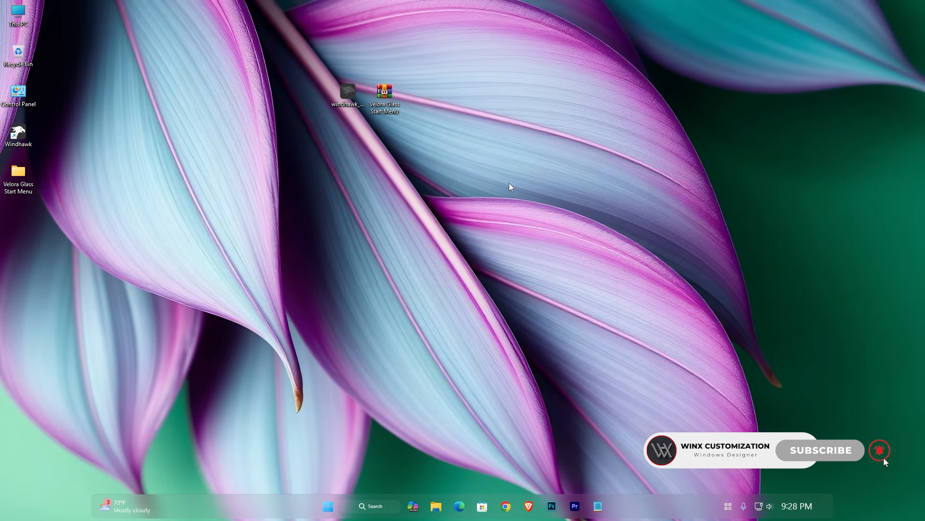
mouse_move(521, 189)
left_click(627, 271)
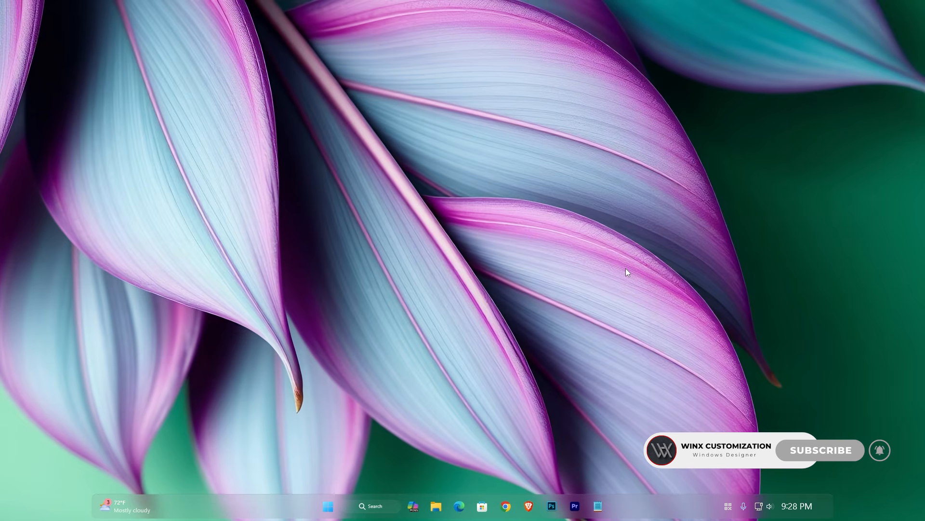
left_click(328, 506)
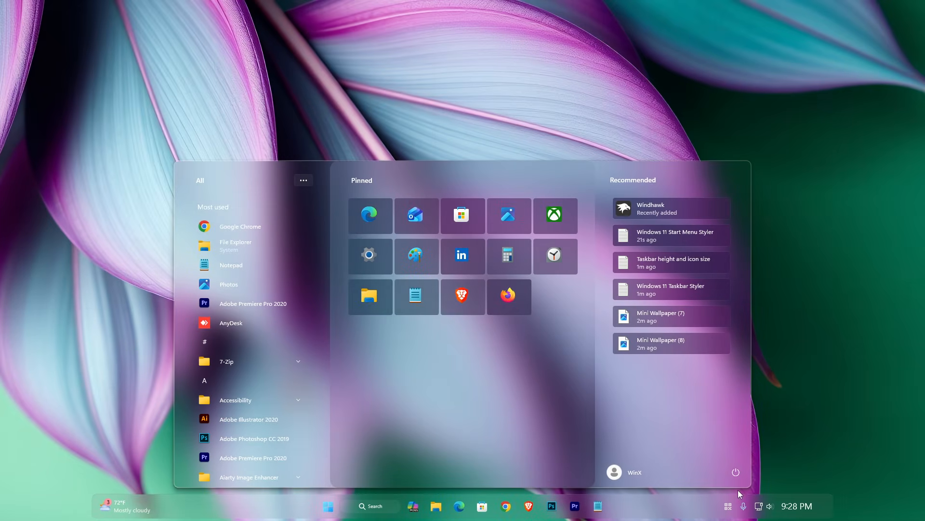
Reopen Windhawk from its notification area entry and view the settings of the Windows 11 Start Menu Styler mod.
left_click(728, 505)
right_click(687, 462)
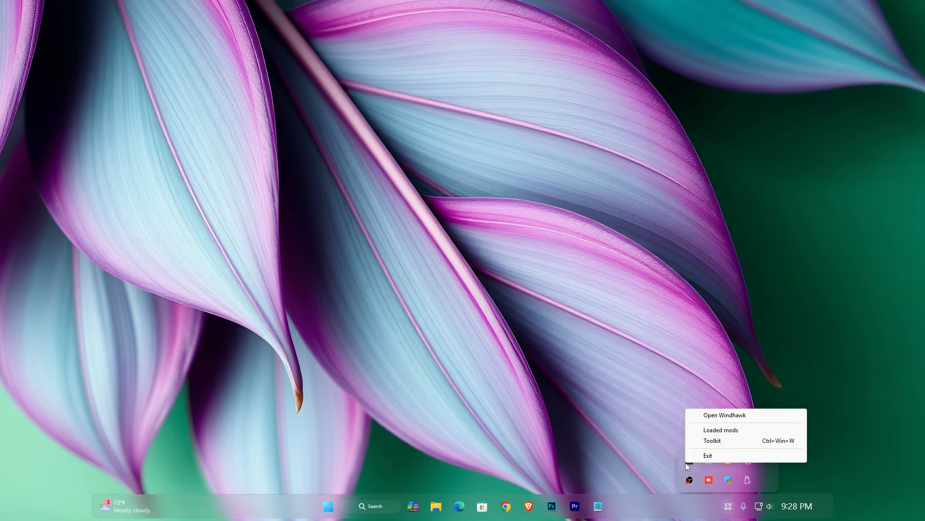
left_click(707, 416)
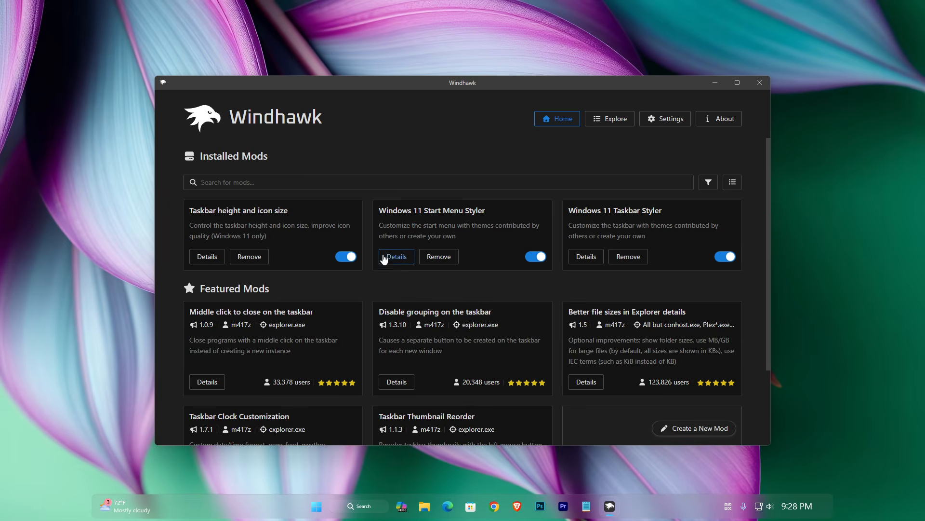
left_click(392, 256)
left_click(243, 240)
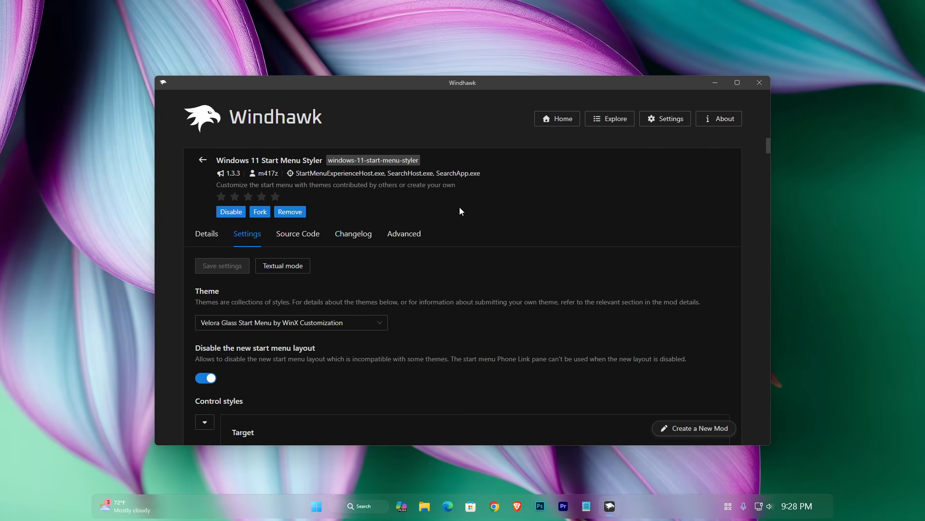
Close Windhawk and examine the restyled Start menu, including its app list and power options.
left_click(760, 82)
left_click(329, 504)
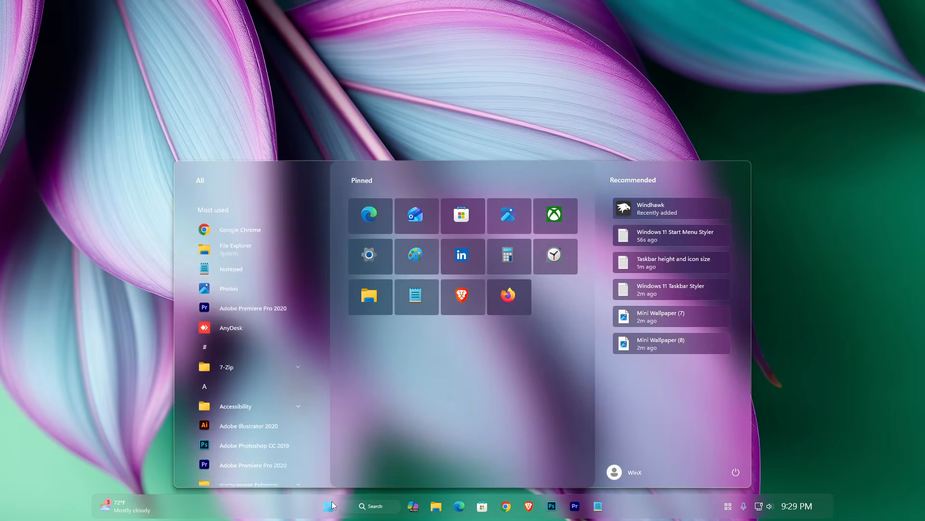
scroll(275, 228, "down", 8)
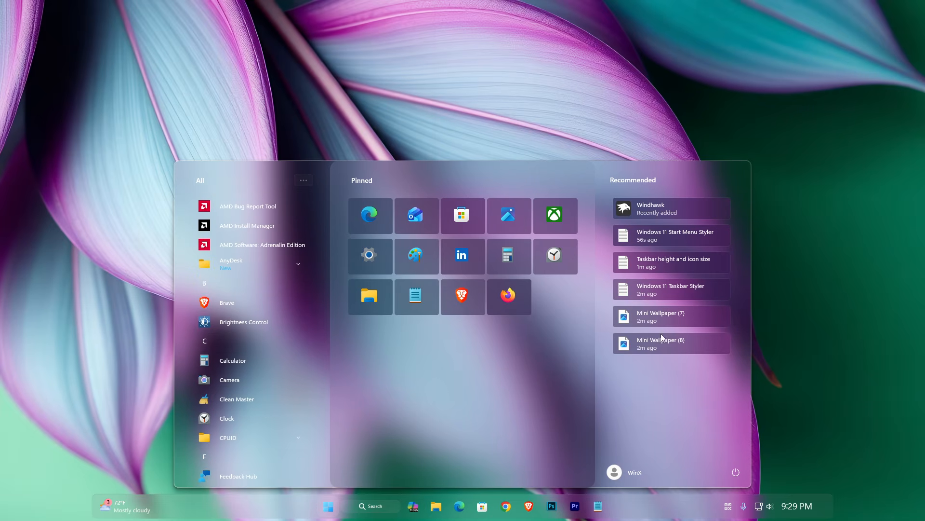
left_click(744, 476)
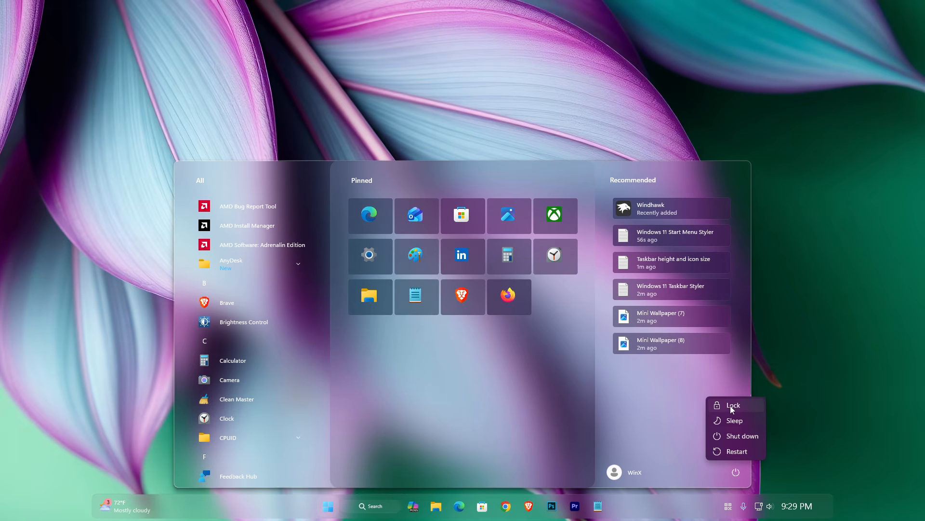
left_click(681, 387)
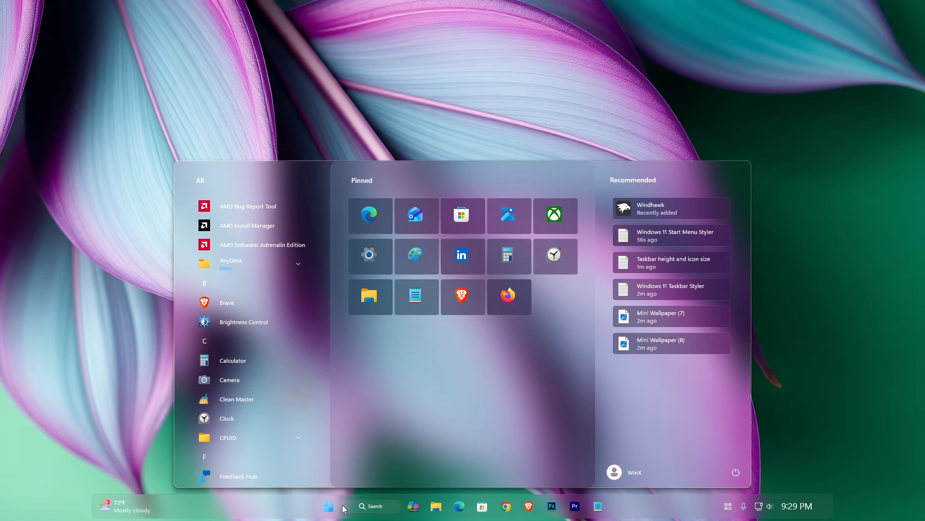